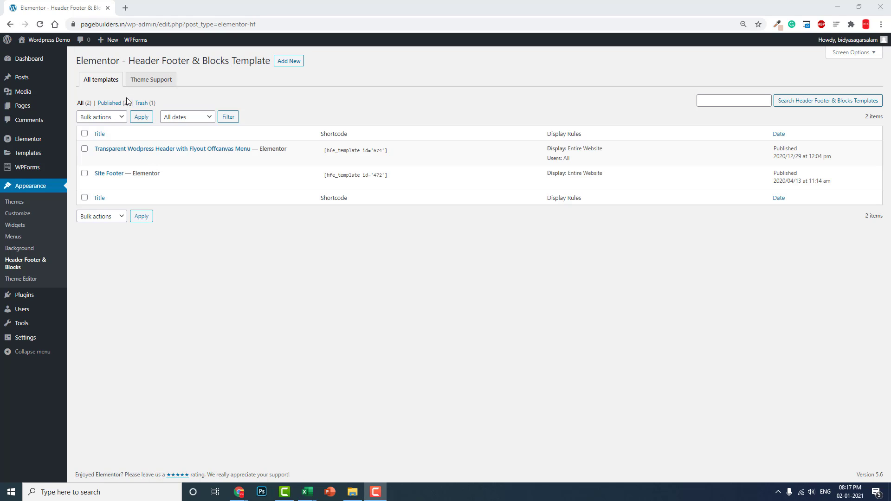
- Start a new template titled 'Sidebar Header Template'
click(289, 64)
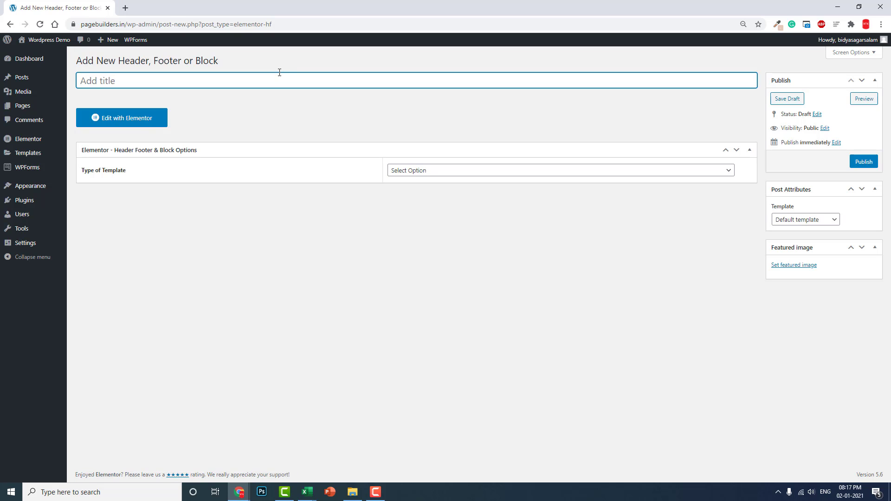
text(abou)
key(BackSpace)
key(BackSpace)
key(BackSpace)
key(BackSpace)
text(A)
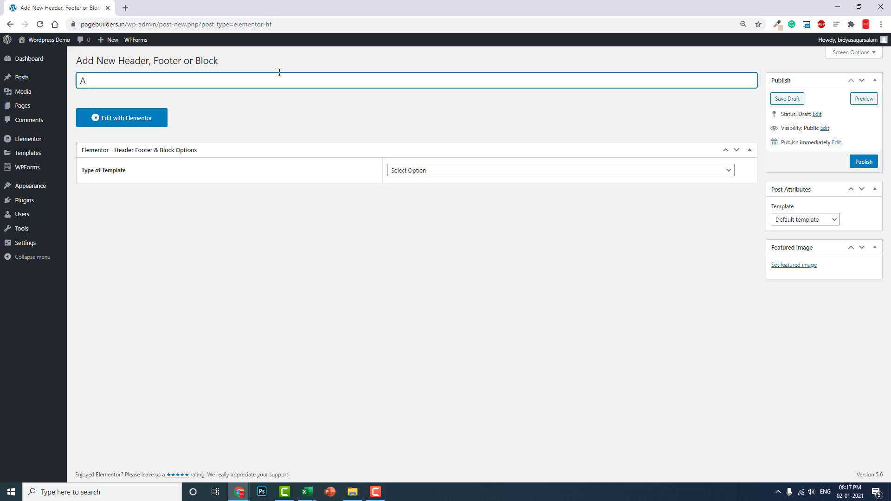
text(i)
key(BackSpace)
key(BackSpace)
text(Sidebar Header Template)
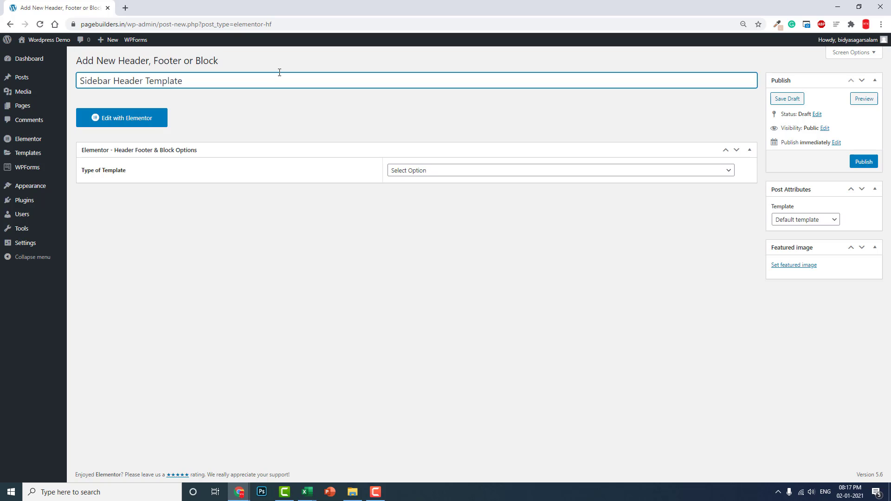
- Set the template type to Custom Block and the page template to Elementor Canvas, then publish
click(451, 170)
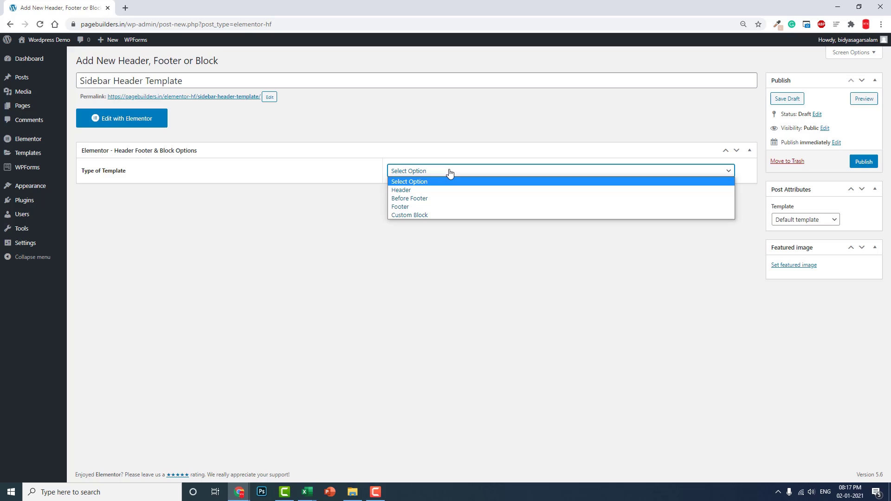
click(427, 215)
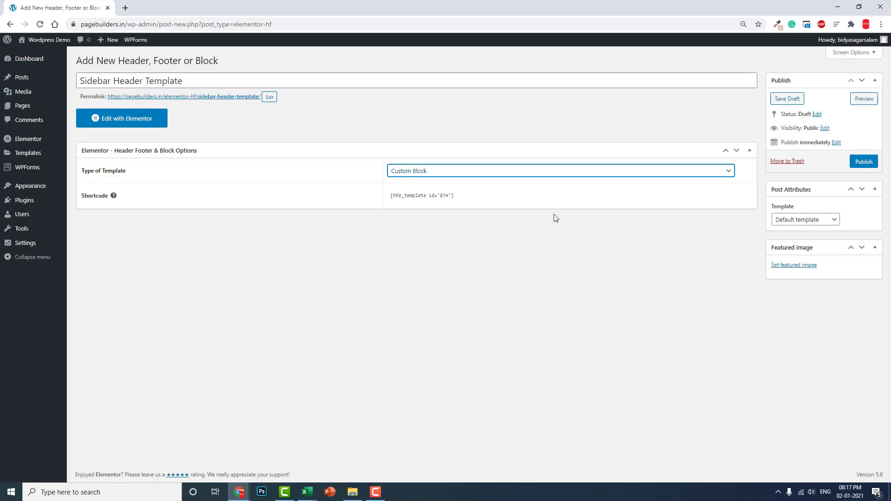
click(814, 219)
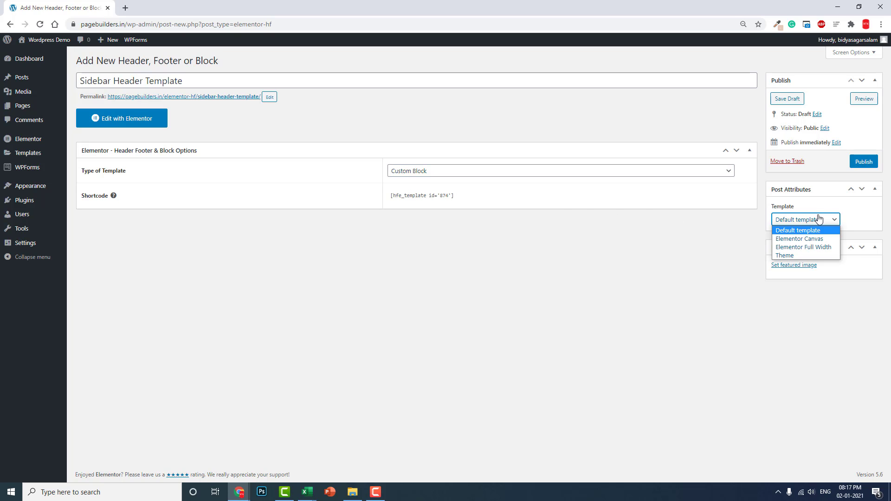
click(820, 235)
click(860, 159)
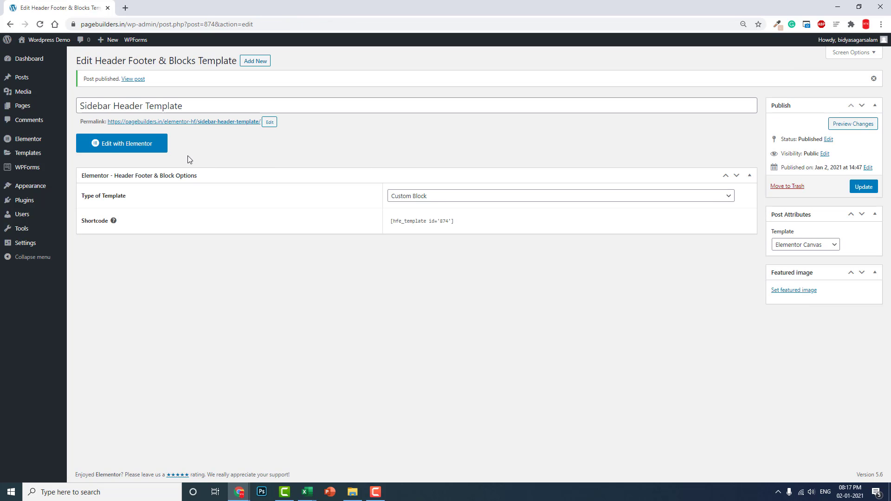
- Open the template in Elementor and add a one-column section with Full Width content and No Gap
click(149, 144)
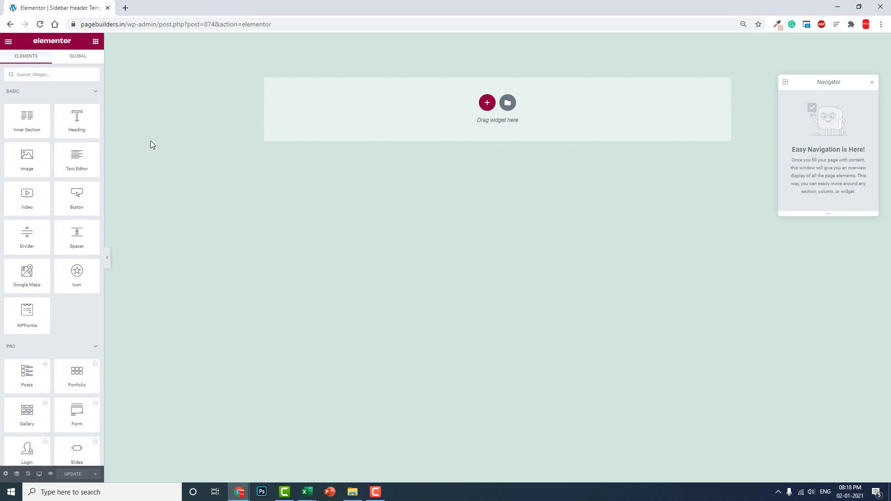
click(488, 103)
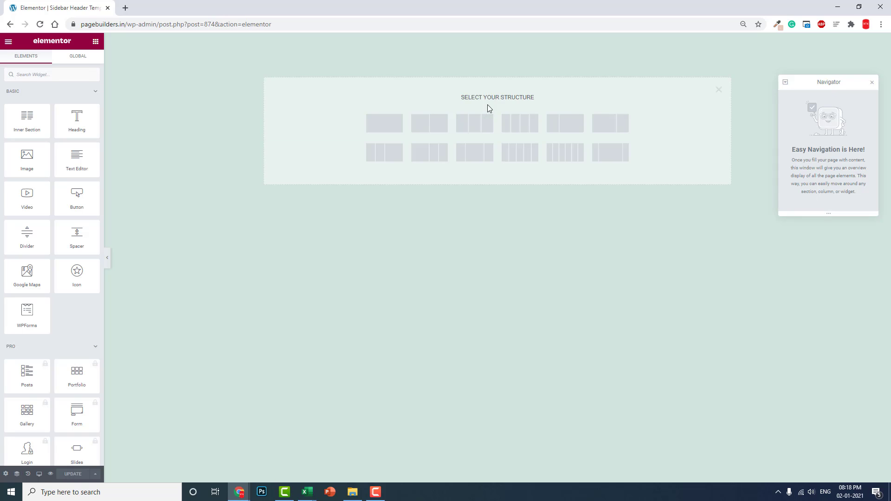
click(372, 131)
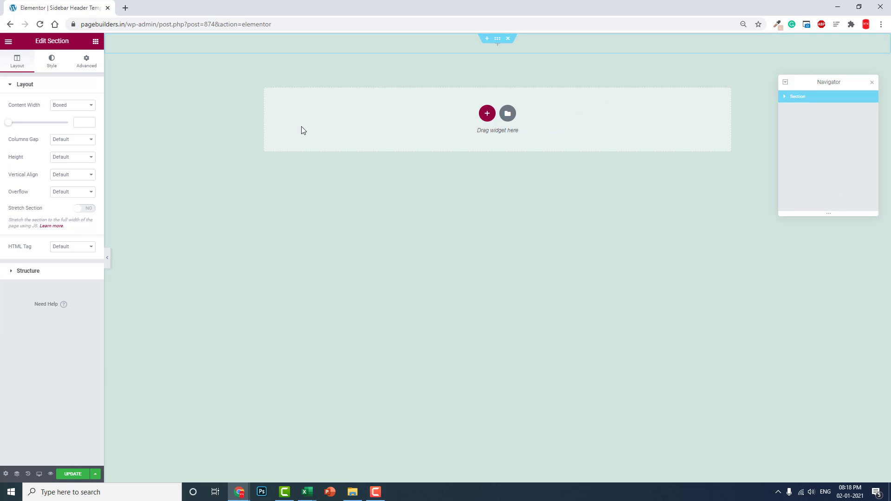
click(68, 108)
click(68, 121)
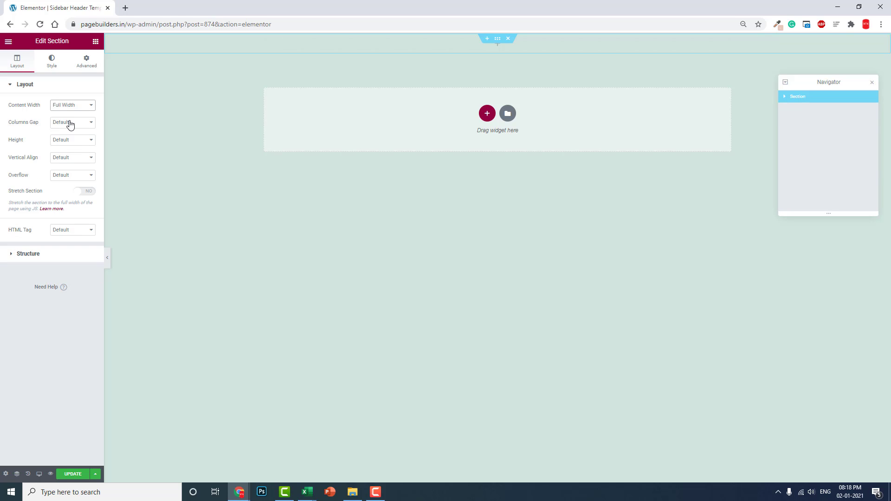
click(69, 122)
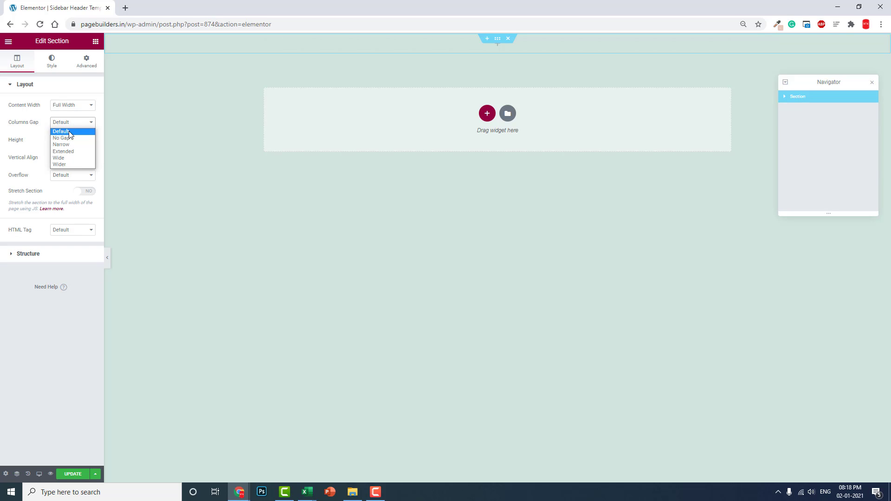
click(72, 139)
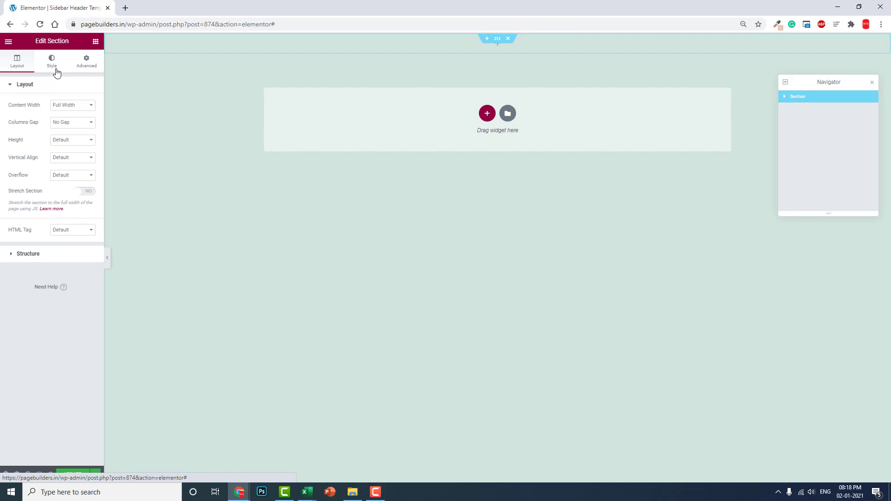
- Give the section a classic dark grey background
click(53, 64)
click(57, 122)
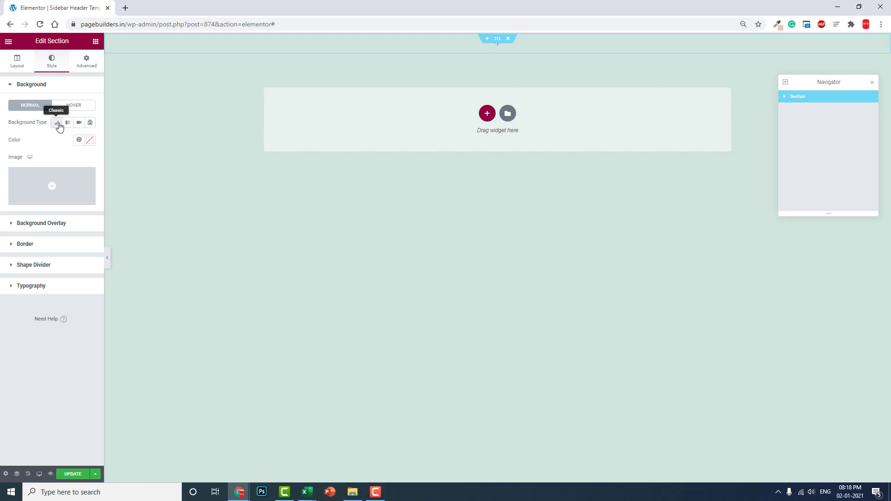
click(87, 140)
click(50, 224)
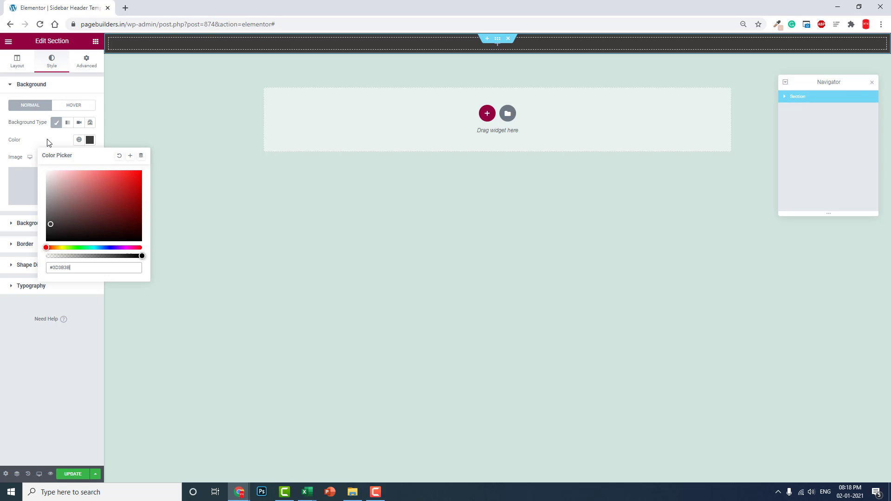
click(85, 63)
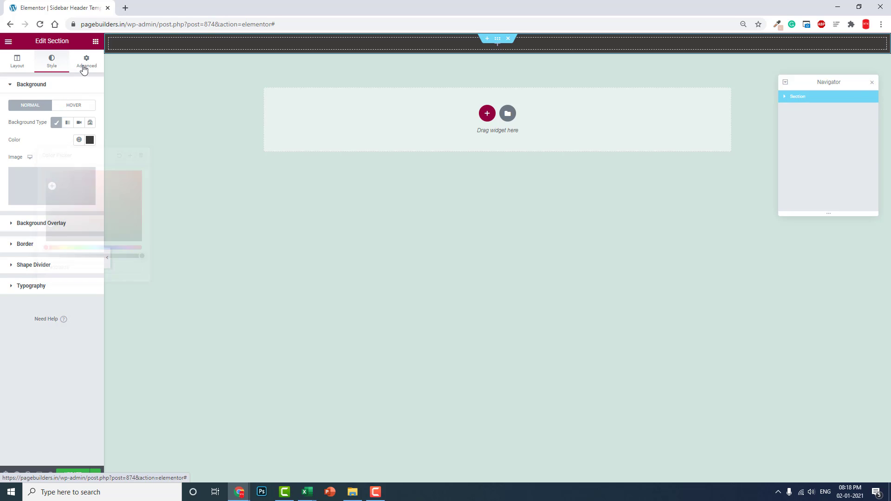
- Set the section padding to 20 top, 50 right, 100 bottom and 50 left
click(86, 62)
click(87, 122)
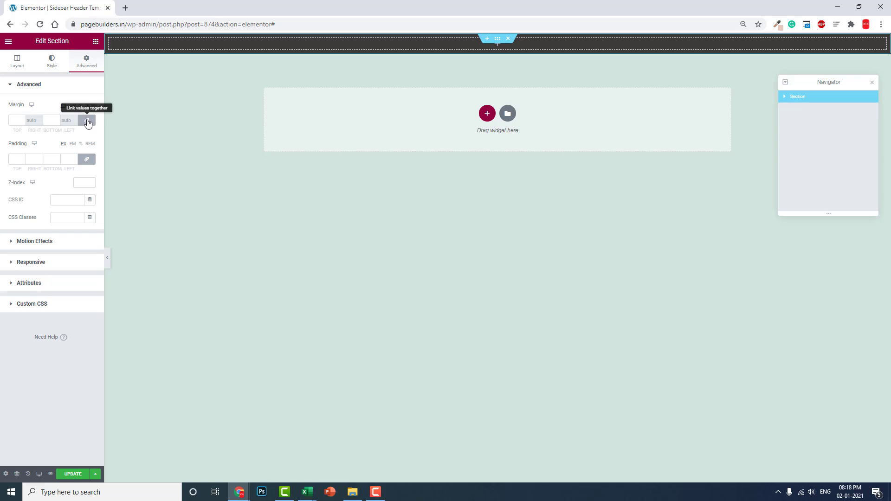
click(86, 159)
click(13, 158)
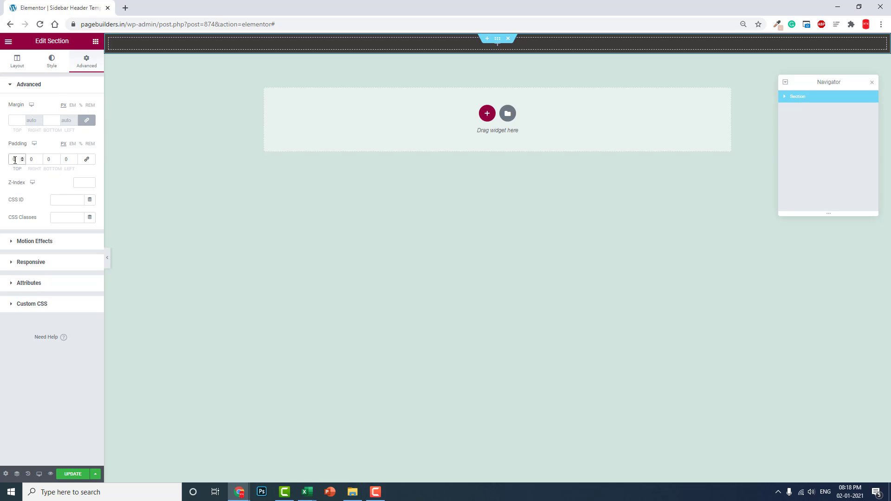
text(20)
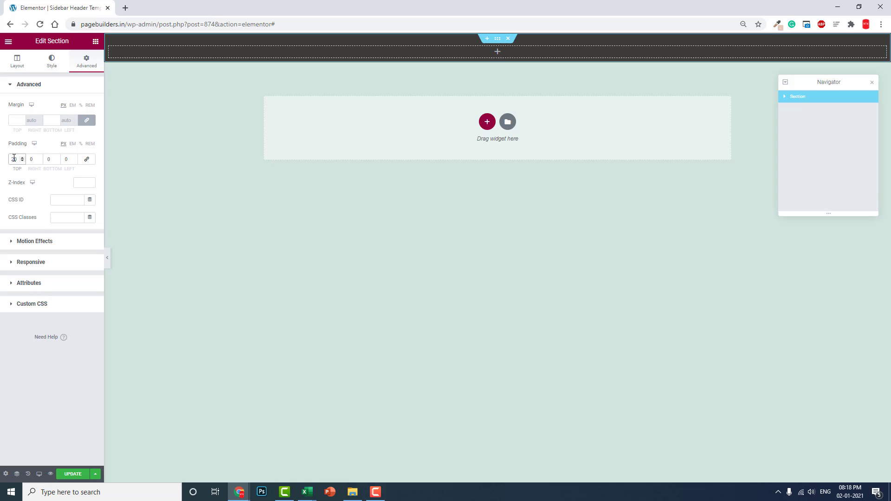
key(Tab)
text(50)
key(Tab)
text(100)
key(Tab)
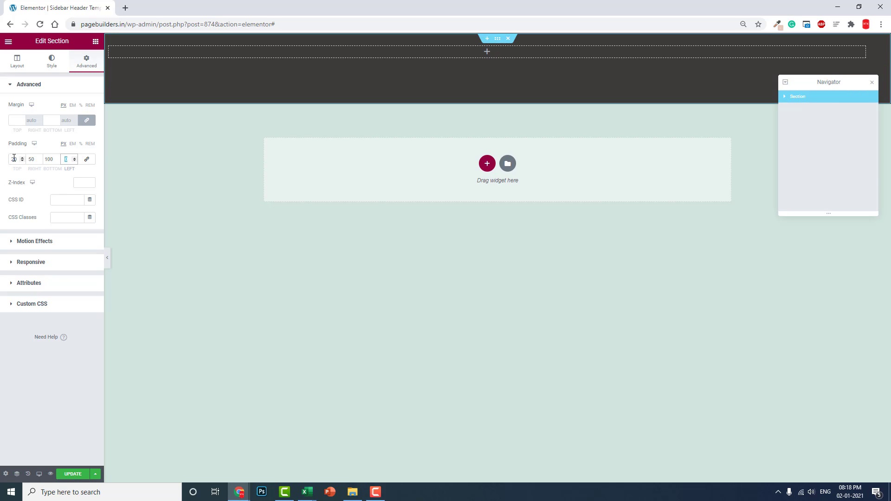
text(50)
- Set the section height to Fit To Screen and the column position to Top
click(21, 68)
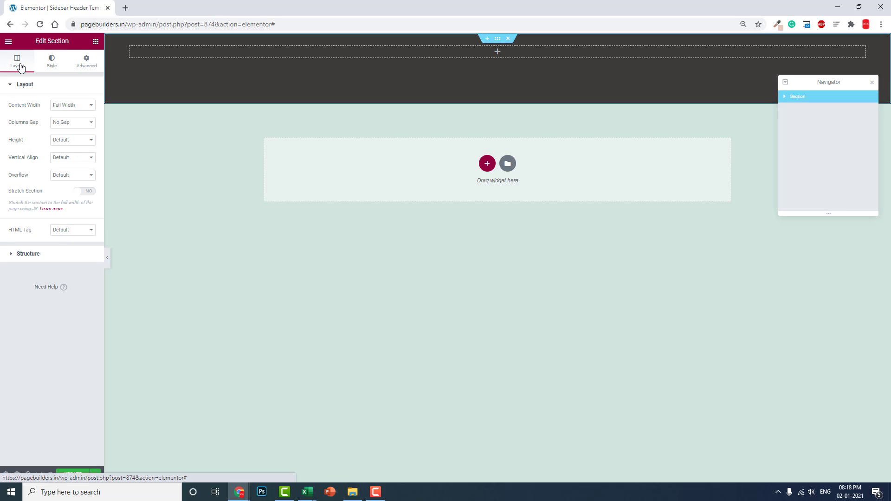
click(61, 142)
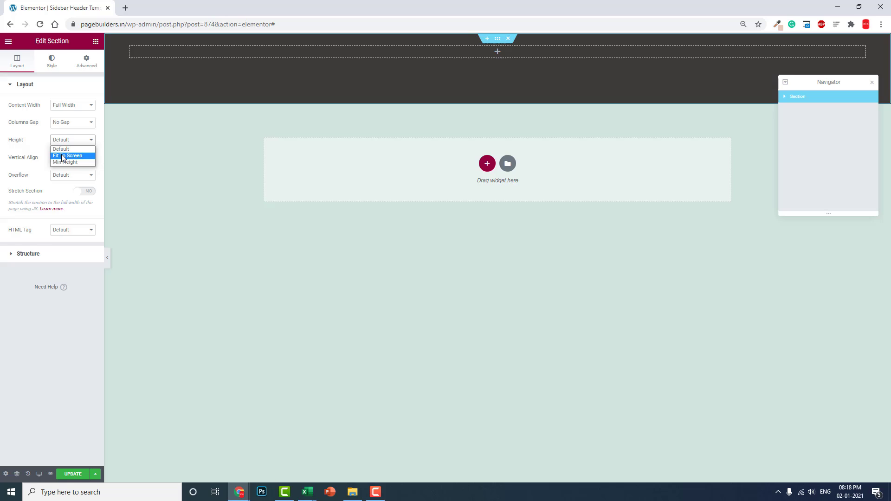
click(63, 155)
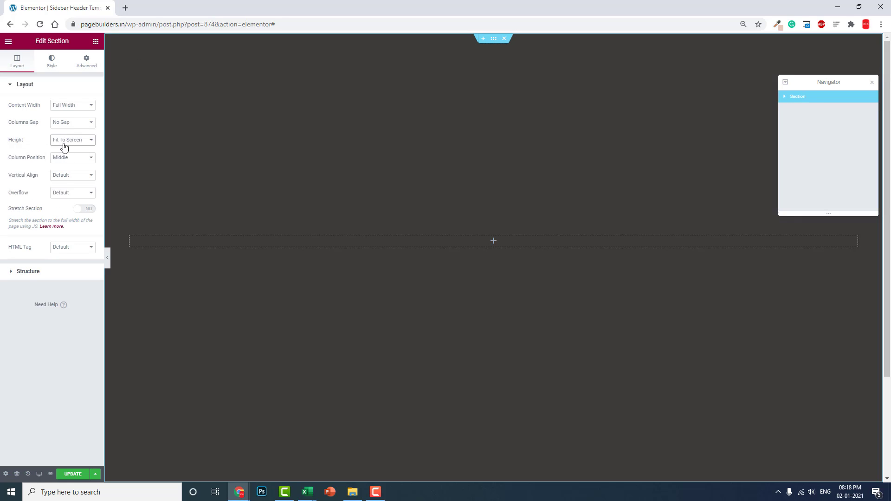
click(65, 158)
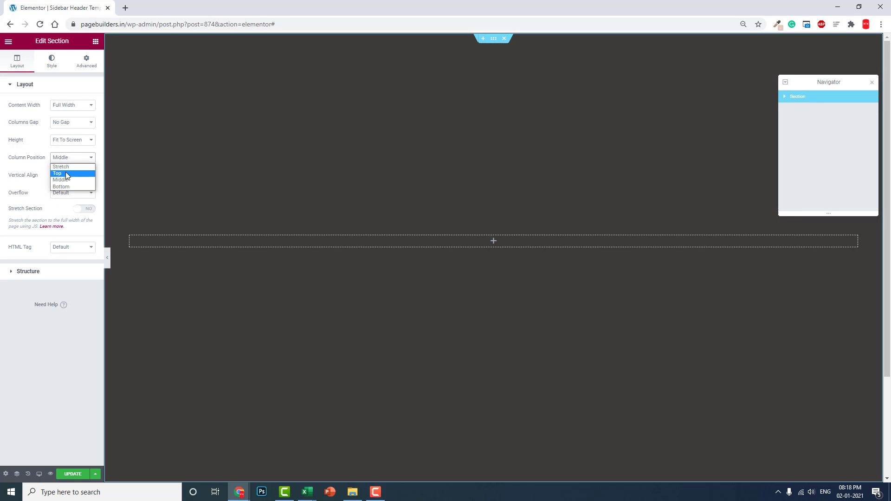
click(66, 173)
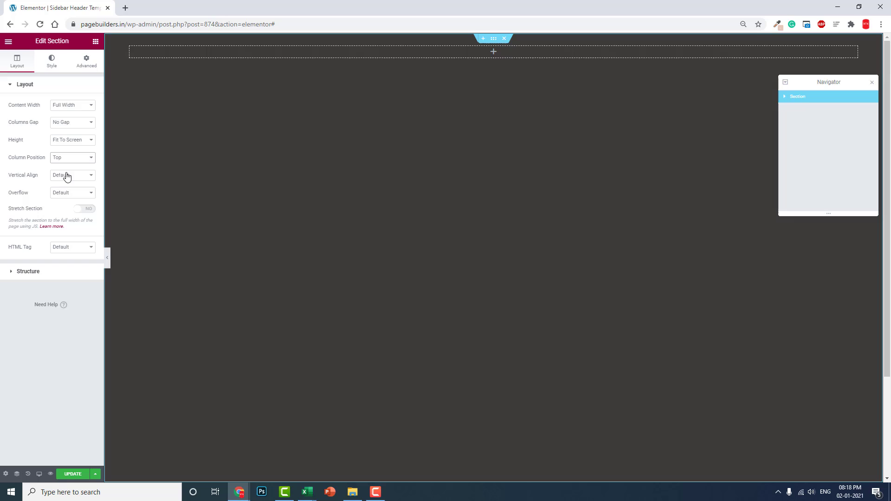
- Place a Site Logo widget in the section with a Search box below it
click(96, 41)
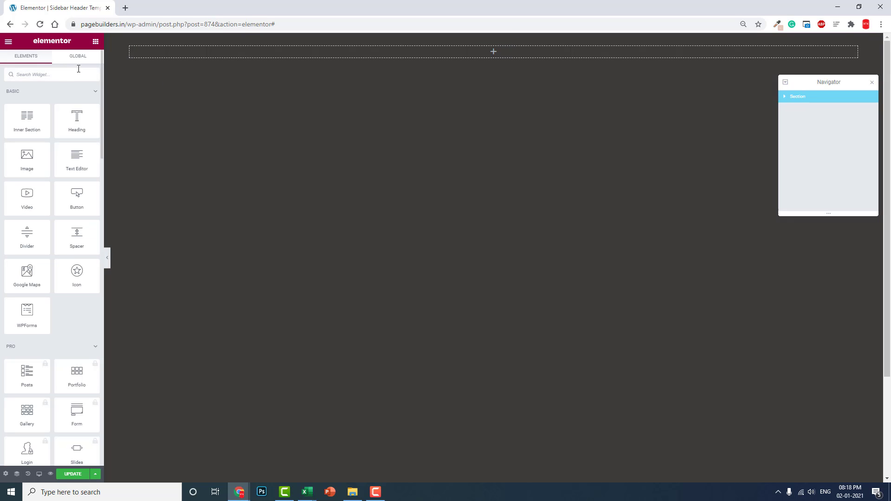
text(logo)
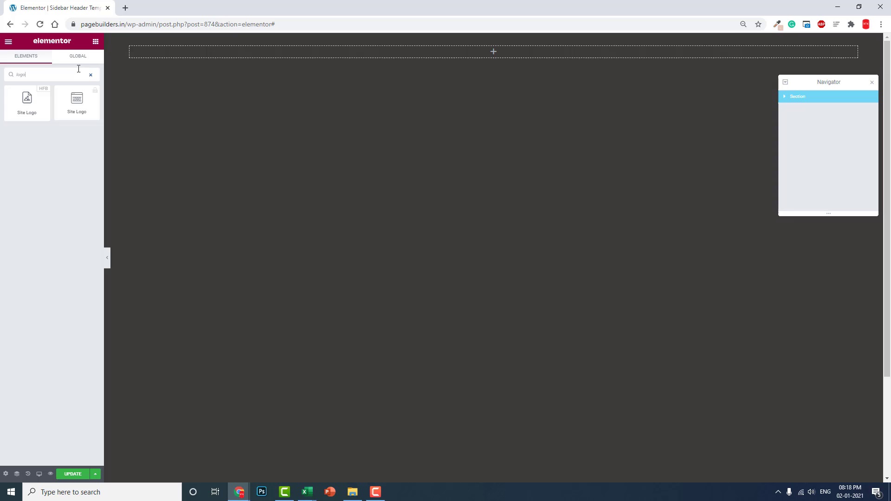
drag(26, 99, 483, 56)
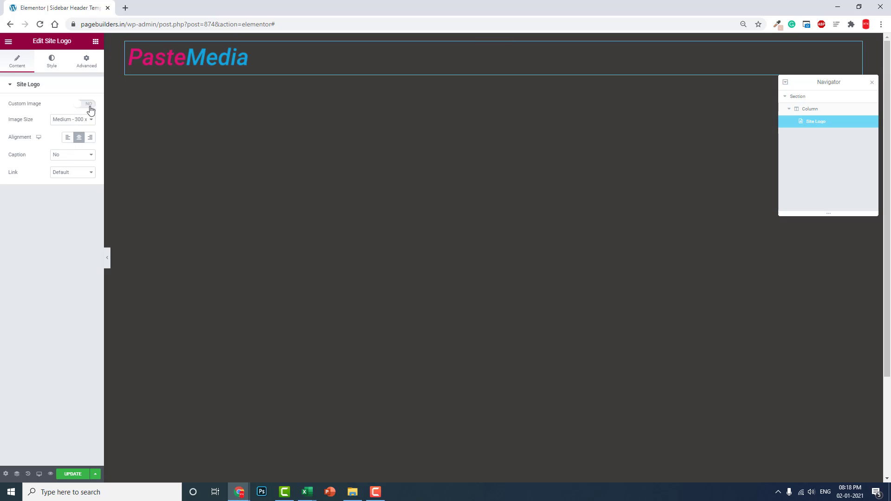
click(95, 41)
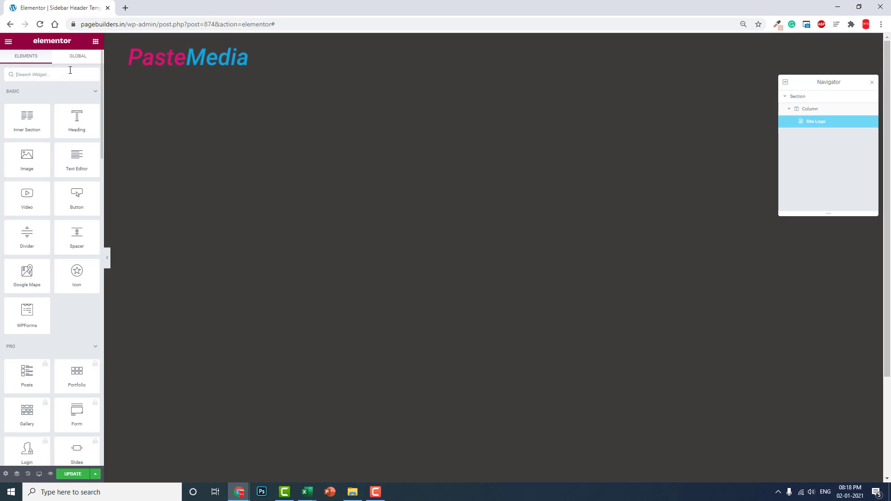
text(sear)
drag(78, 102, 244, 58)
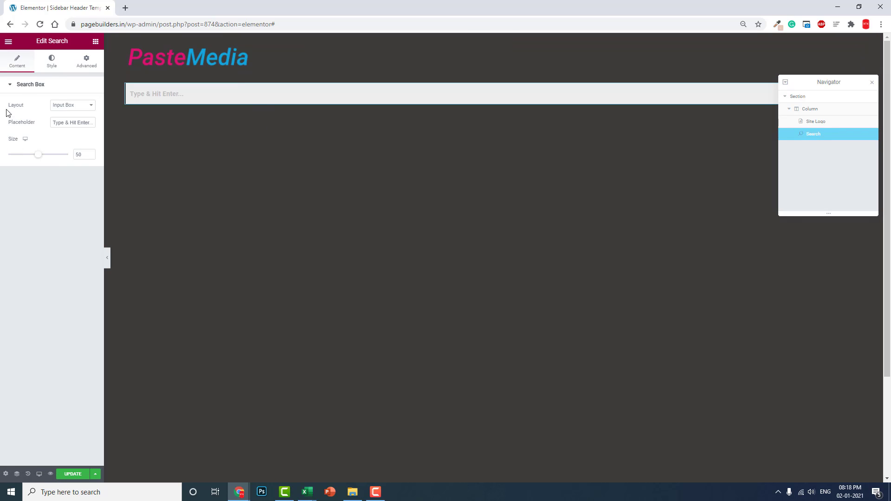
- Add a Navigation Menu widget below the search box
click(96, 41)
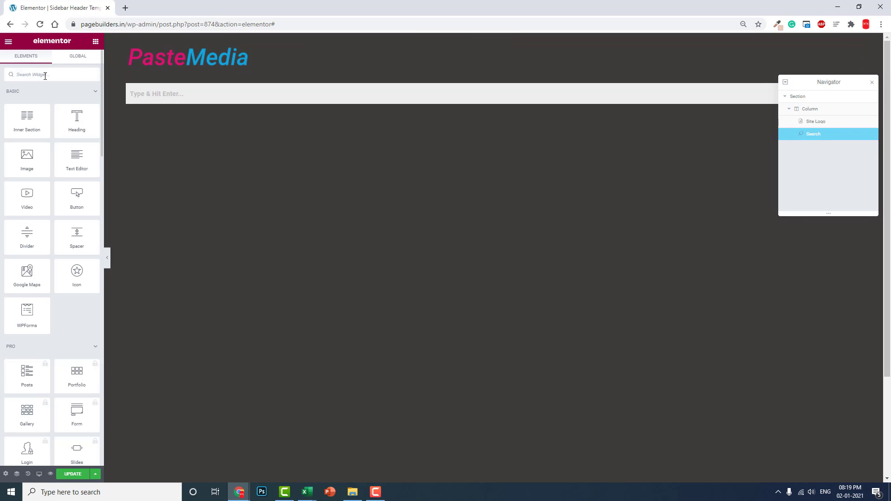
text(nav)
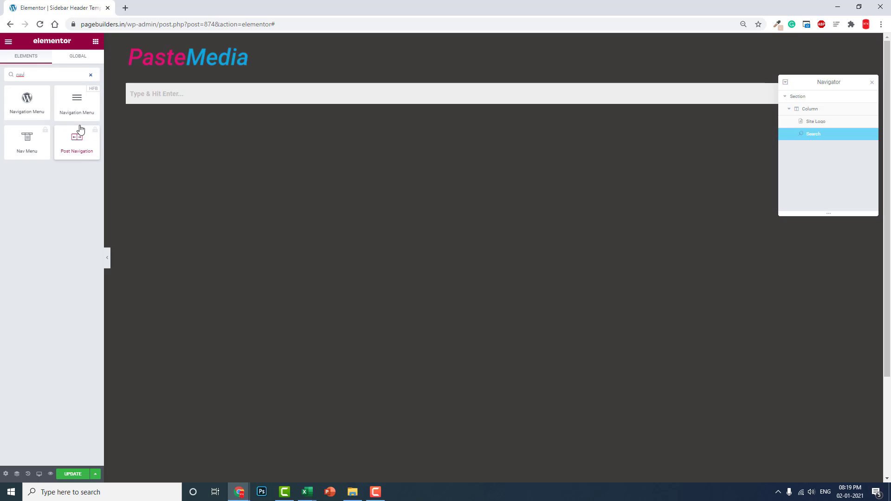
drag(68, 95, 198, 103)
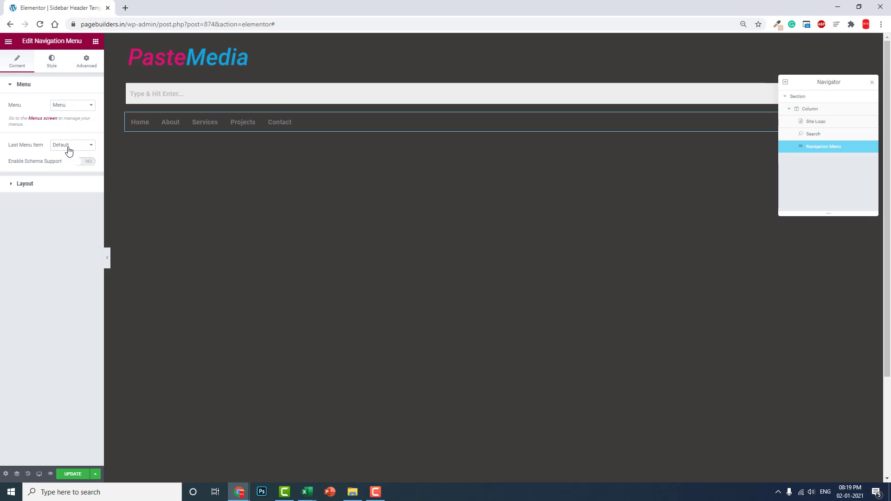
- Change the navigation menu layout to Vertical
click(47, 184)
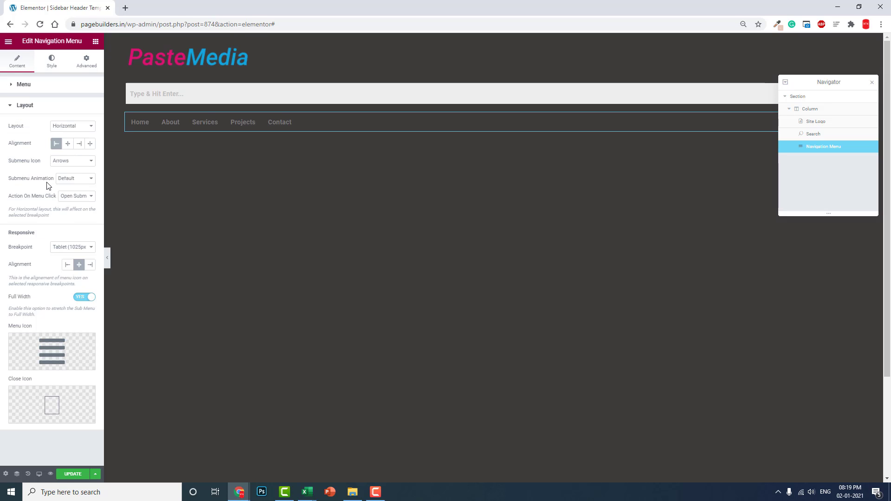
click(79, 126)
click(77, 140)
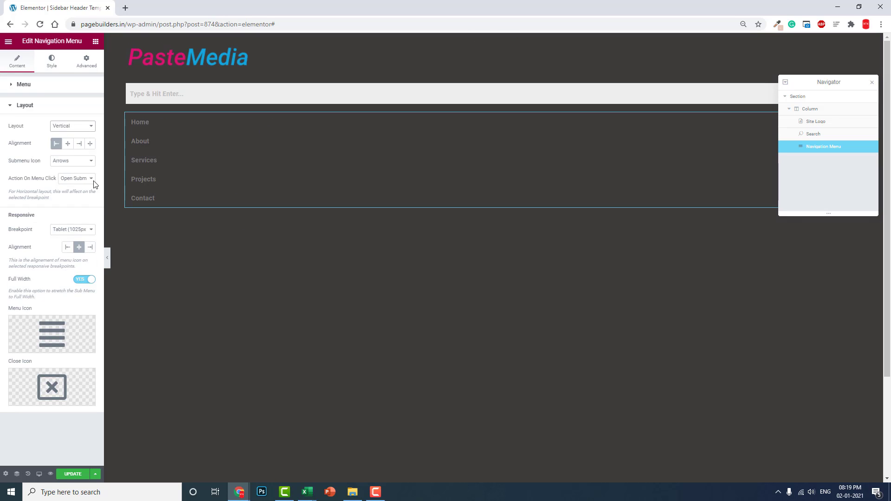
- Set the main menu text colour to white
click(52, 62)
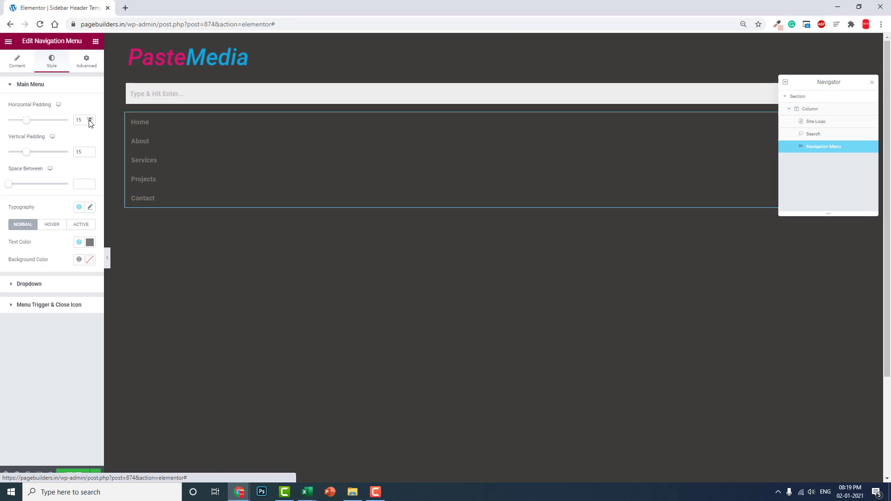
click(89, 242)
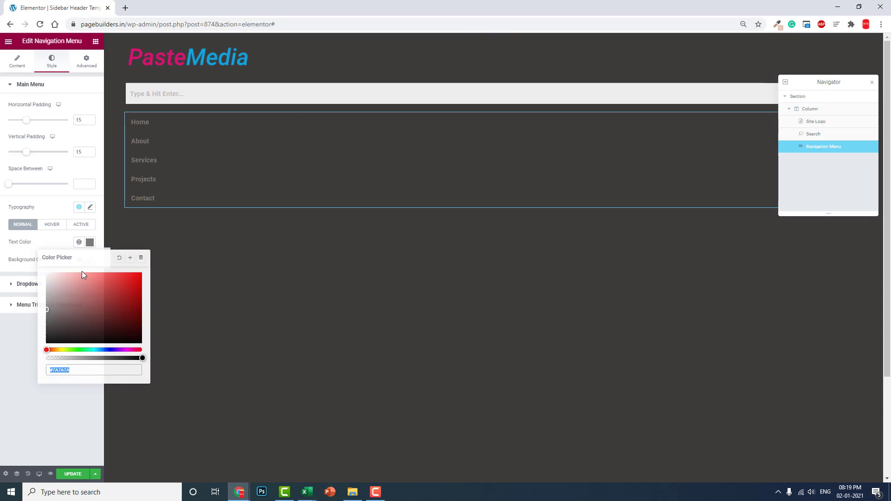
drag(82, 272, 3, 253)
click(87, 195)
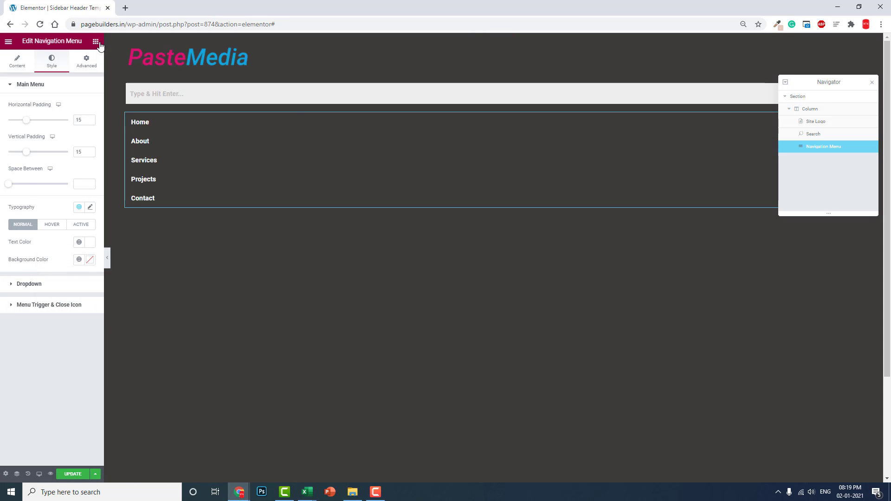
click(95, 42)
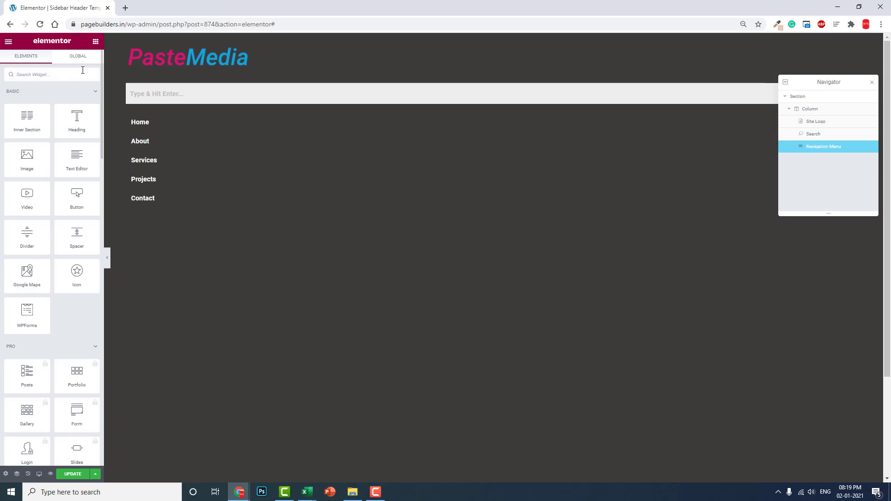
- Add a Social Icons widget with Facebook, Twitter and YouTube below the menu
click(83, 70)
text(soci)
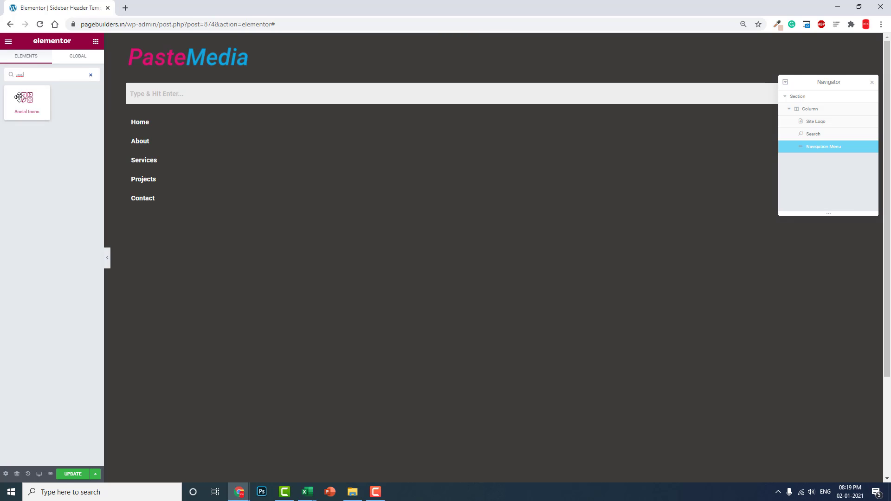
drag(27, 100, 169, 203)
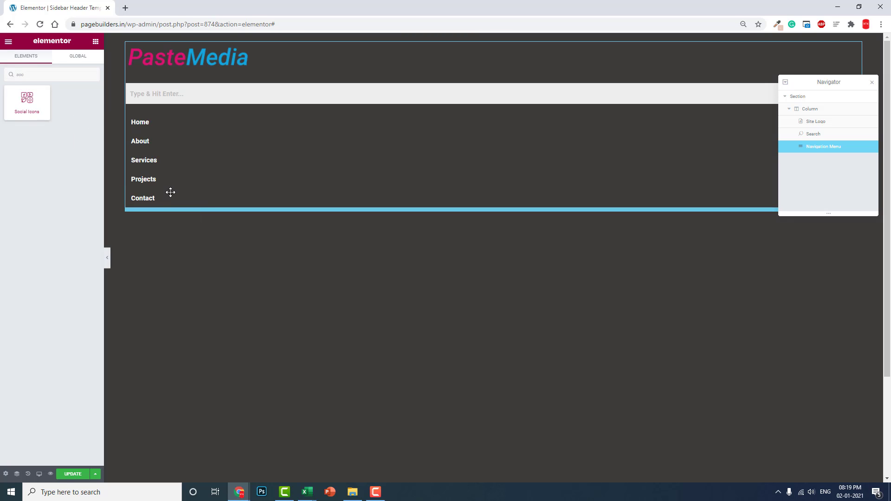
- Centre-align the navigation menu items and save the template with UPDATE
click(193, 156)
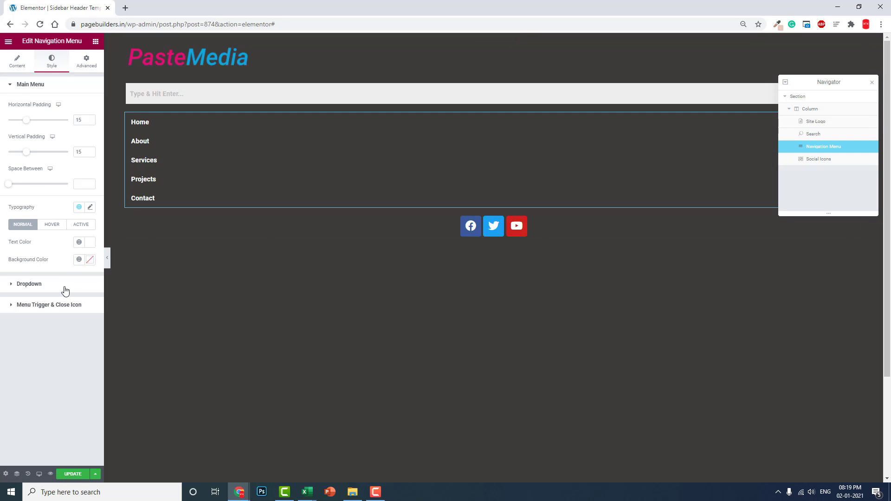
click(16, 70)
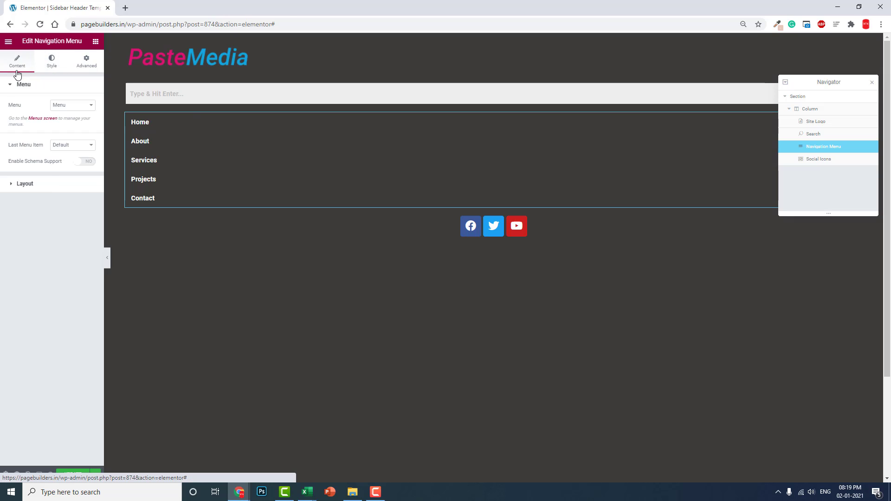
click(51, 181)
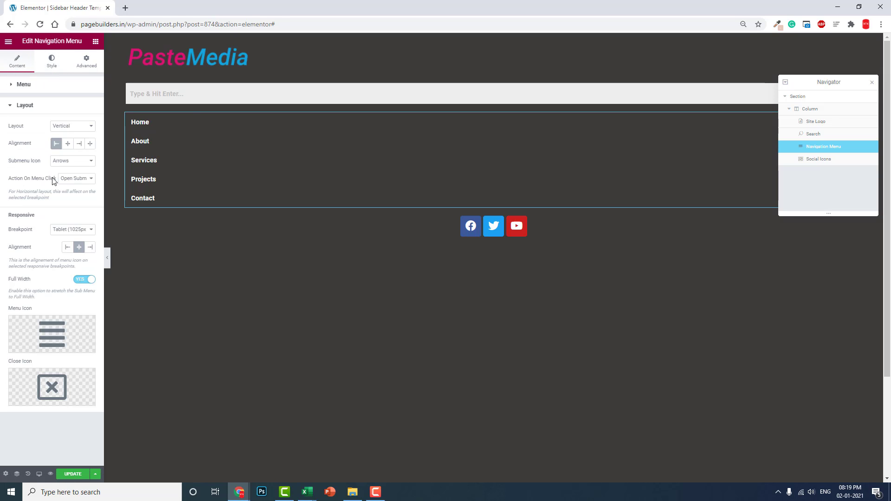
click(67, 143)
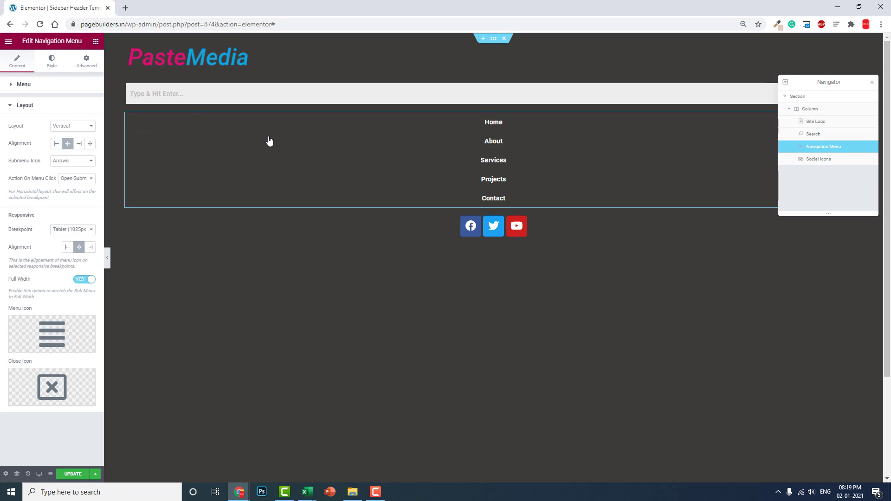
click(73, 476)
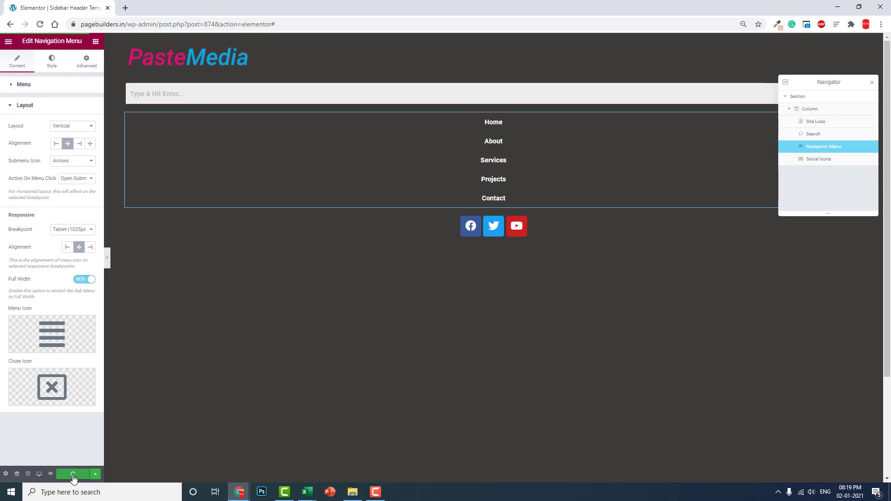
click(8, 42)
- Exit the Elementor editor back to the WordPress dashboard
click(58, 184)
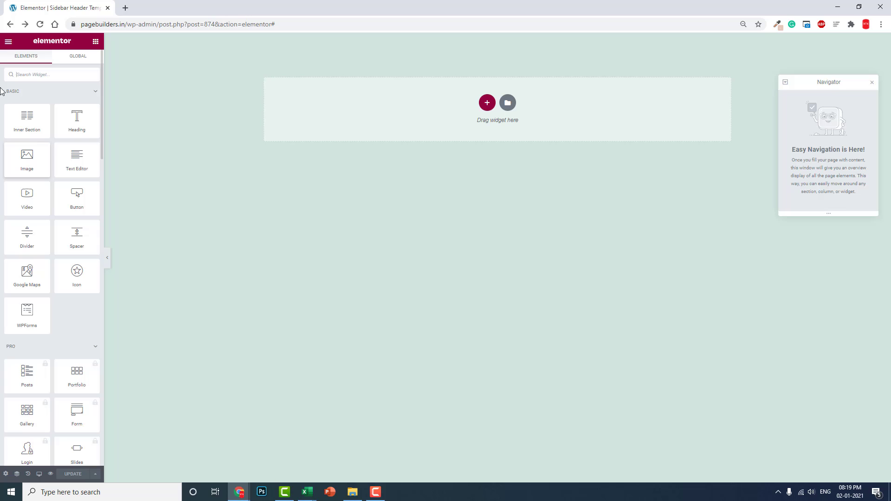
click(7, 41)
- Copy the Sidebar Header Template's shortcode and start a new header, footer or block template
click(65, 185)
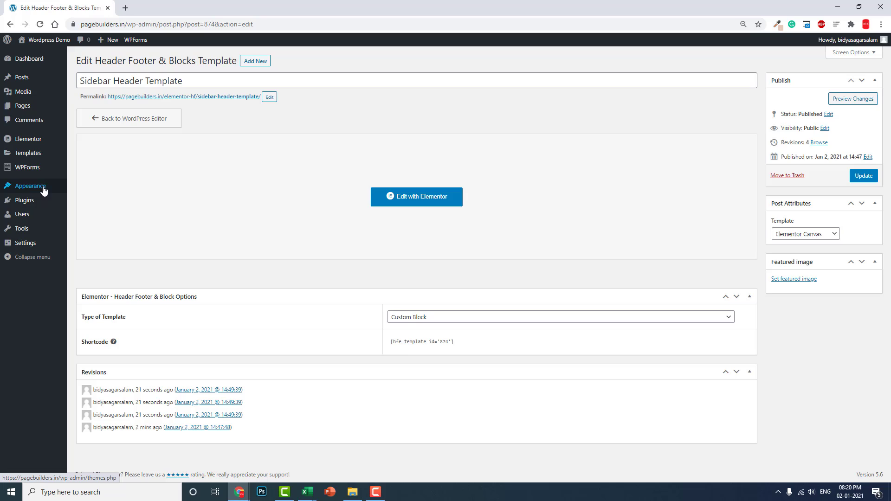
click(406, 344)
key(ctrl+c)
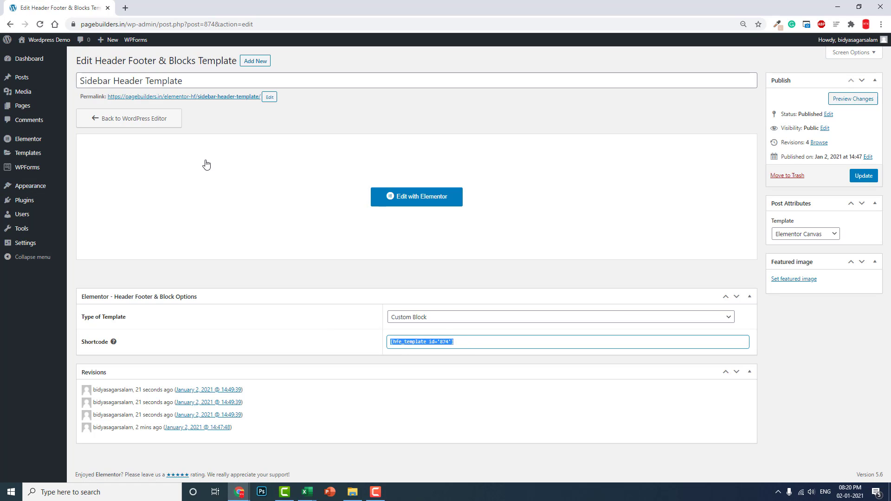
click(250, 61)
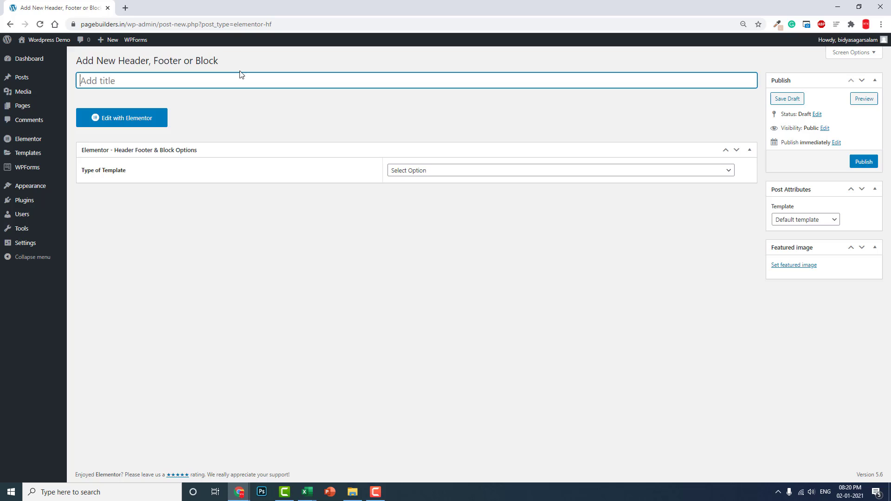
- Title the new template 'Sidebar Header' and set its type to Header
text(Sidebar Te)
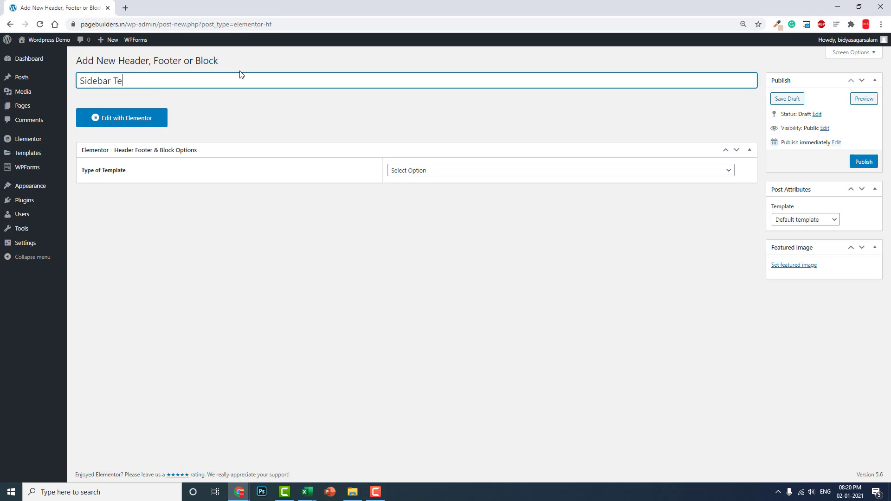
text(mplate)
key(BackSpace)
key(BackSpace)
key(BackSpace)
key(BackSpace)
key(BackSpace)
key(BackSpace)
key(BackSpace)
key(BackSpace)
text(Heae)
key(BackSpace)
text(der)
click(454, 171)
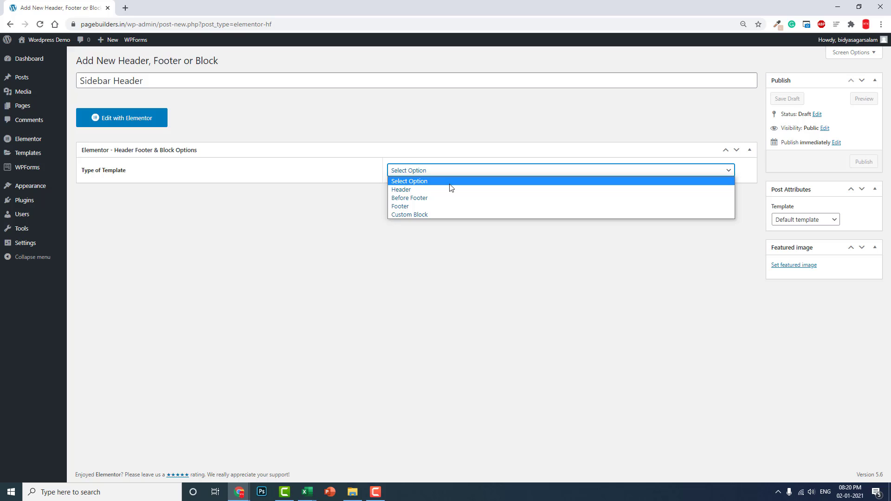
click(448, 190)
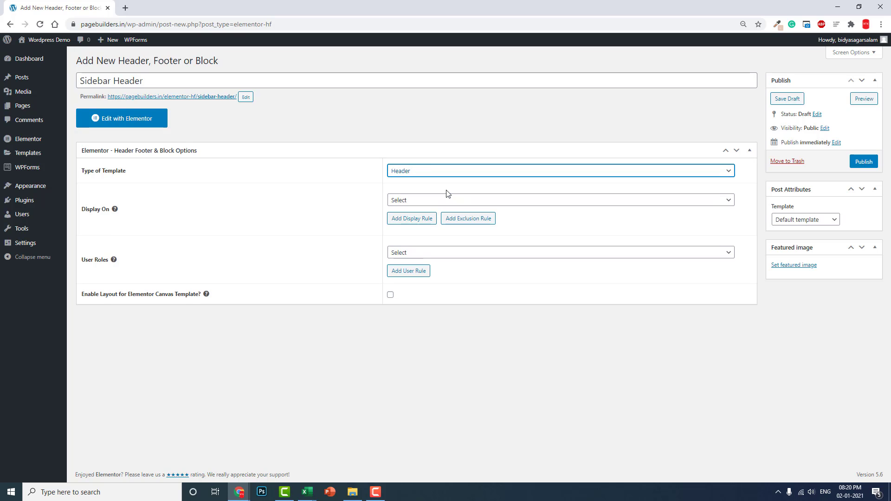
- Display it on the Entire Website for All user roles, then publish
click(418, 219)
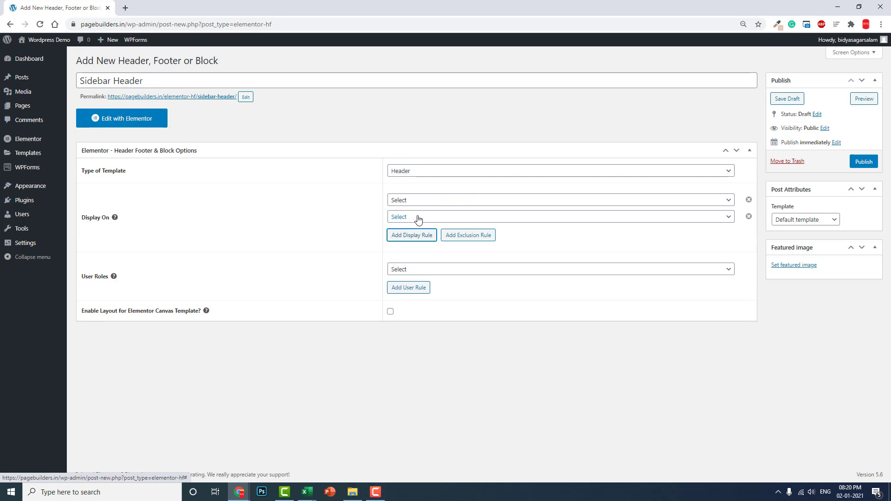
click(750, 217)
click(478, 201)
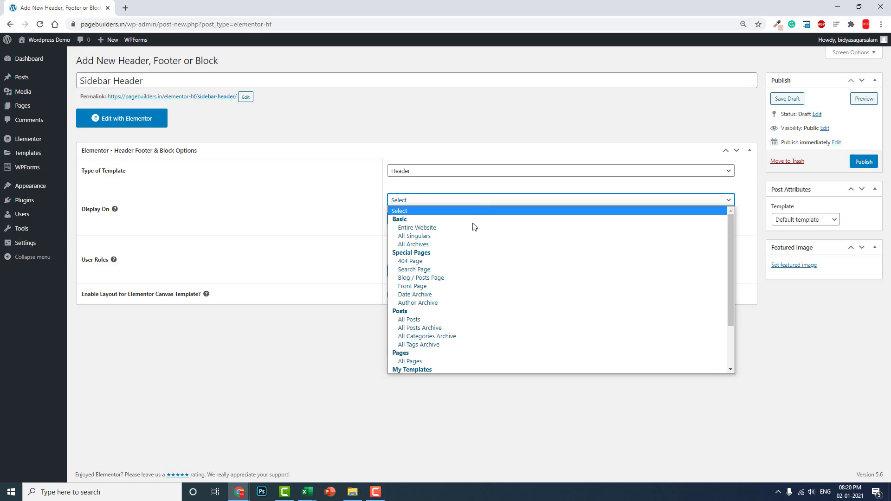
click(474, 228)
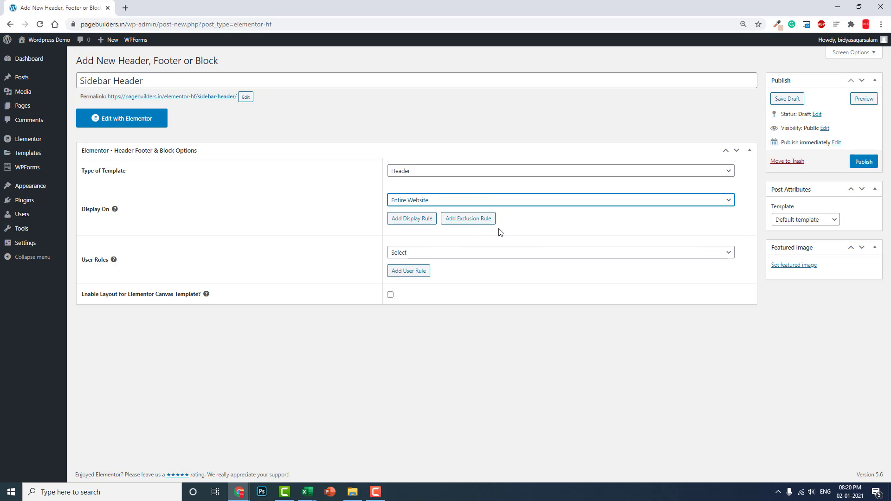
click(514, 252)
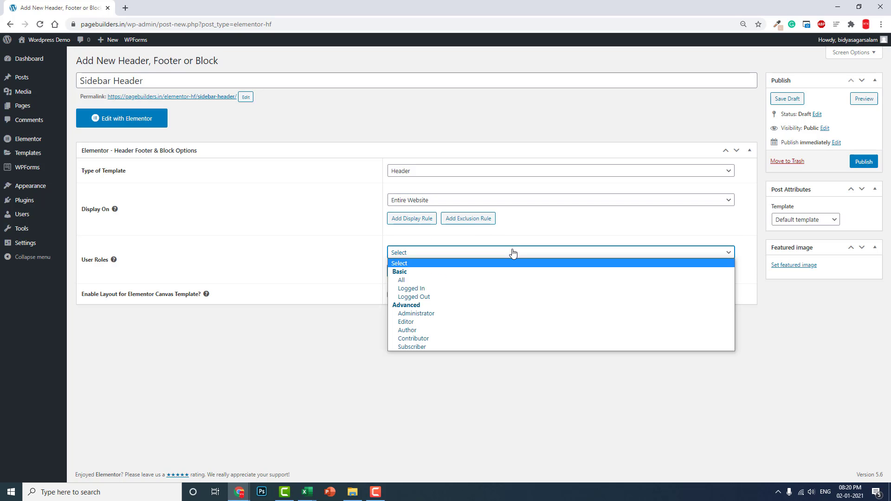
click(500, 283)
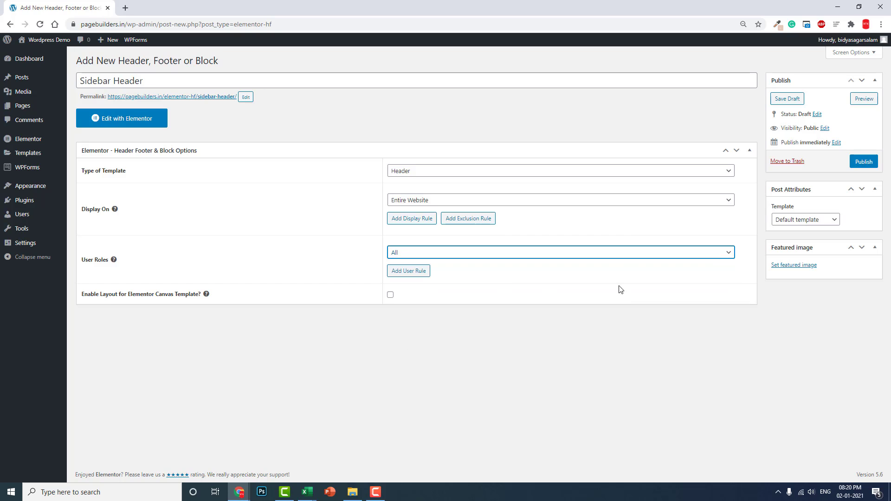
click(871, 164)
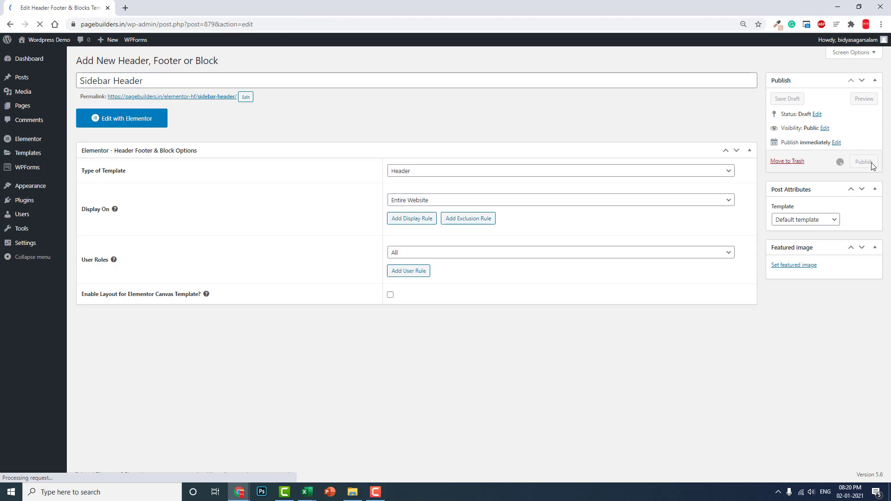
- Open Sidebar Header in Elementor and add a one-column Full Width, No Gap section
click(148, 148)
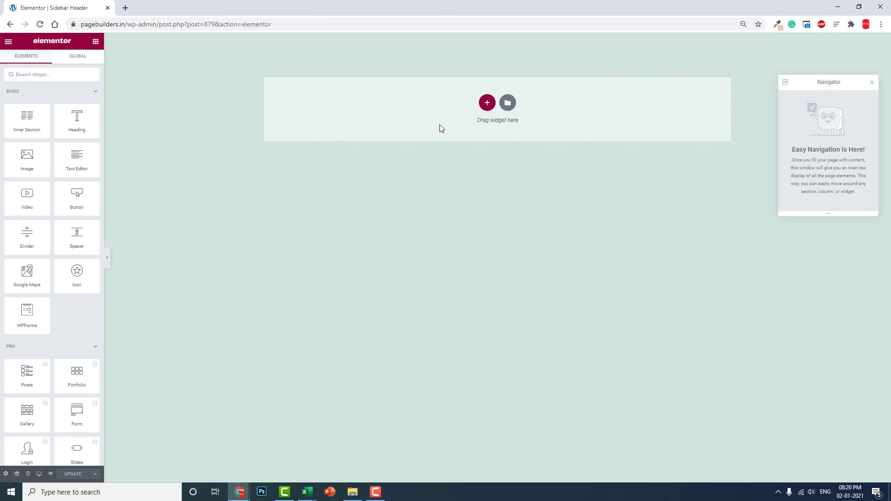
click(487, 103)
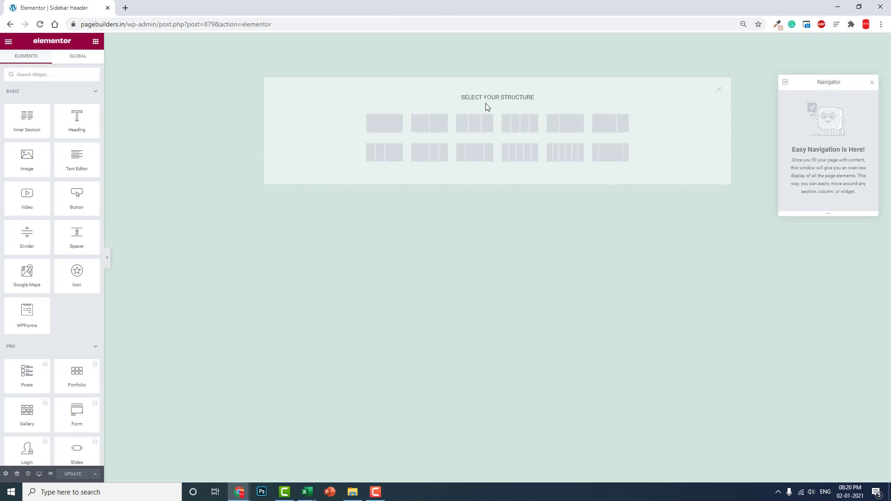
click(391, 133)
click(72, 107)
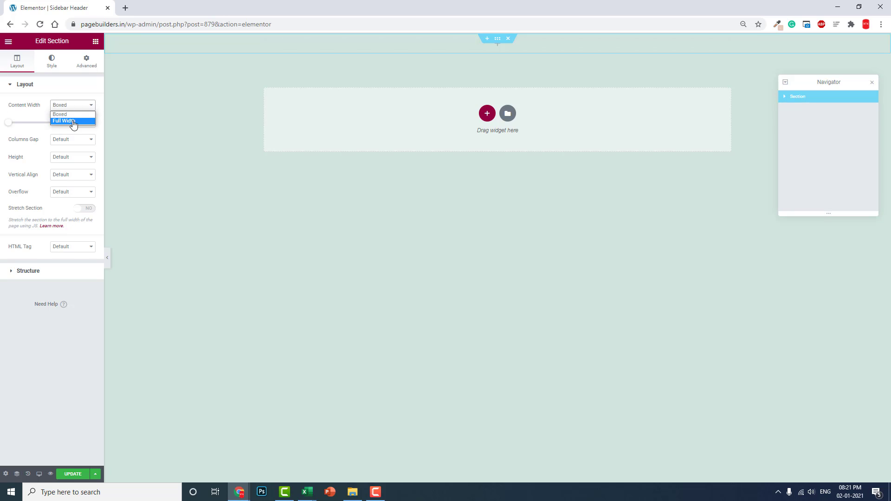
click(72, 122)
click(73, 125)
click(71, 135)
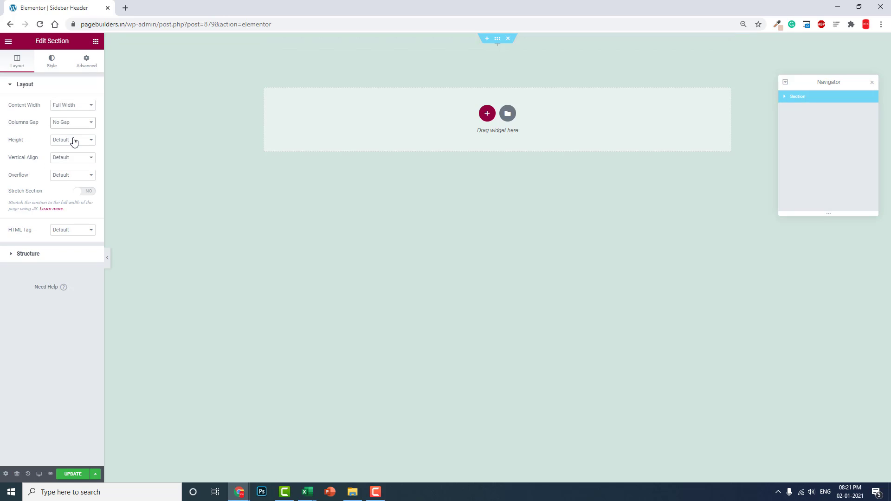
- Search the widgets panel for the Shortcode widget
click(96, 42)
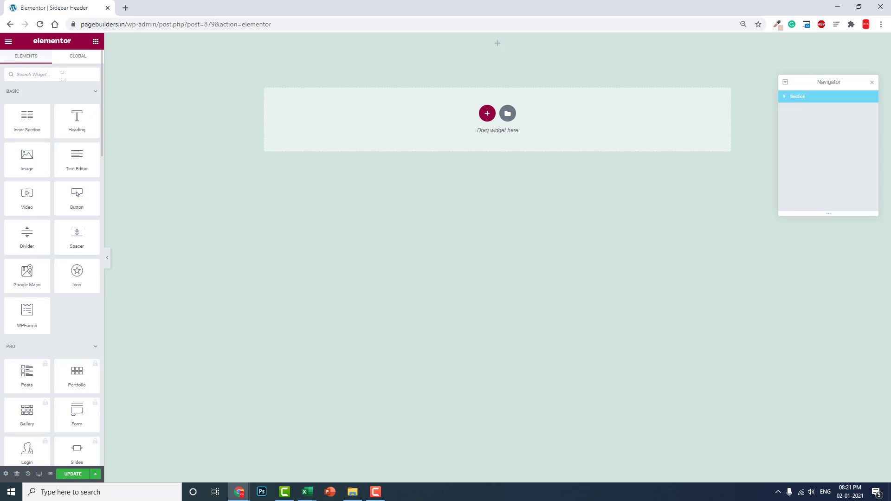
text(soci)
key(BackSpace)
key(BackSpace)
key(BackSpace)
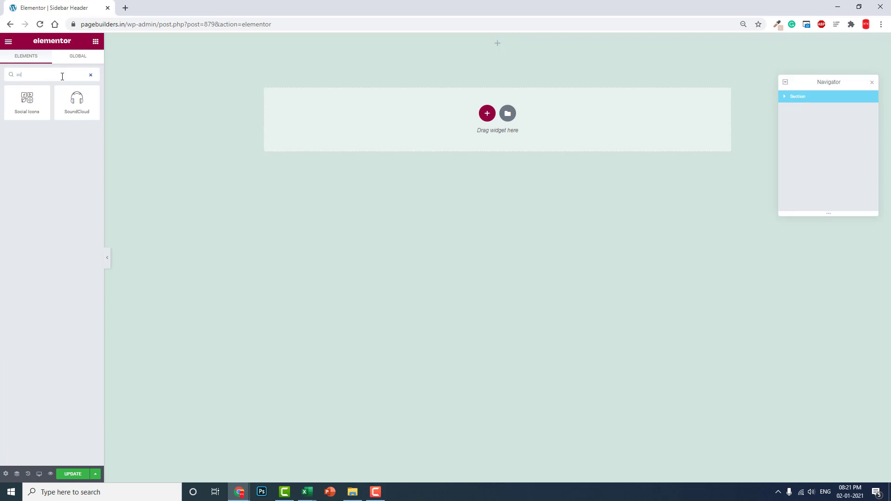
- Add a Shortcode widget at the top of the page containing [hfe_template id='874']
text(ho)
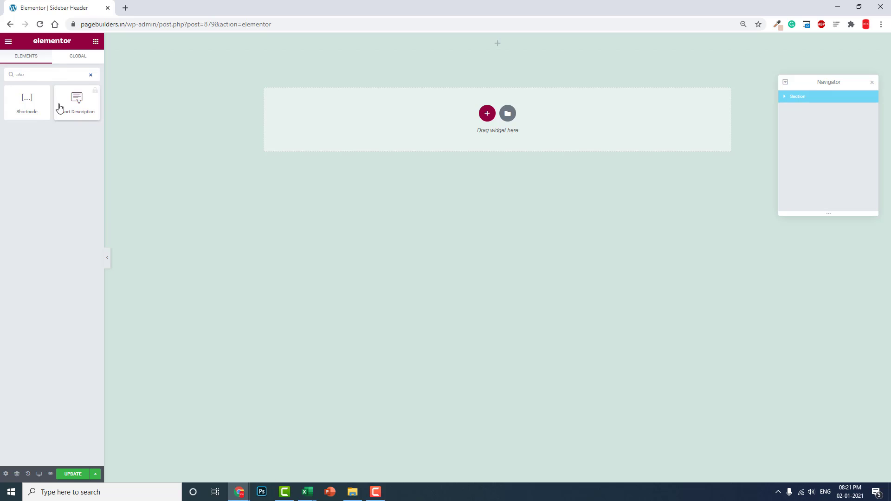
drag(28, 97, 418, 50)
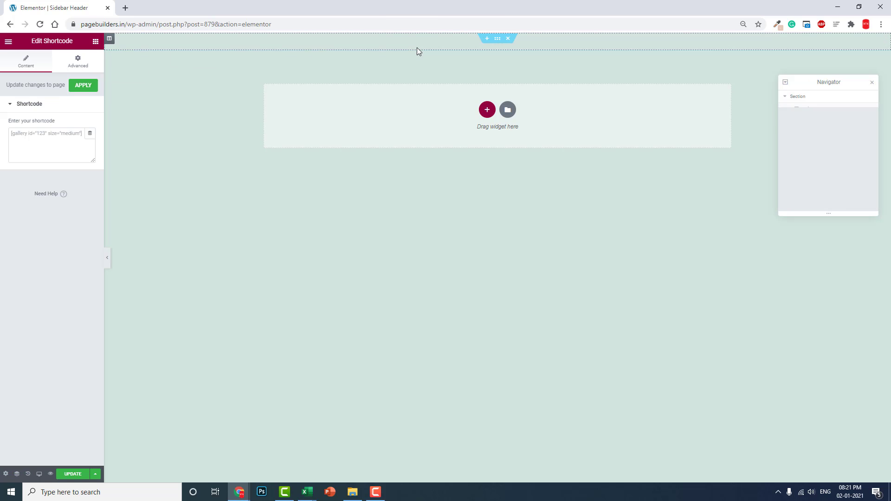
click(32, 150)
key(ctrl+v)
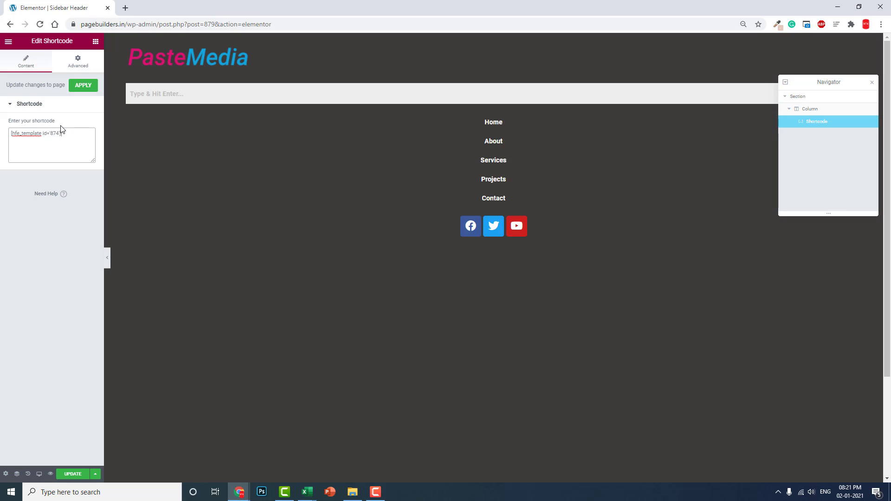
- Set the widget's position to Fixed with a custom 300 px width and update the header
click(77, 66)
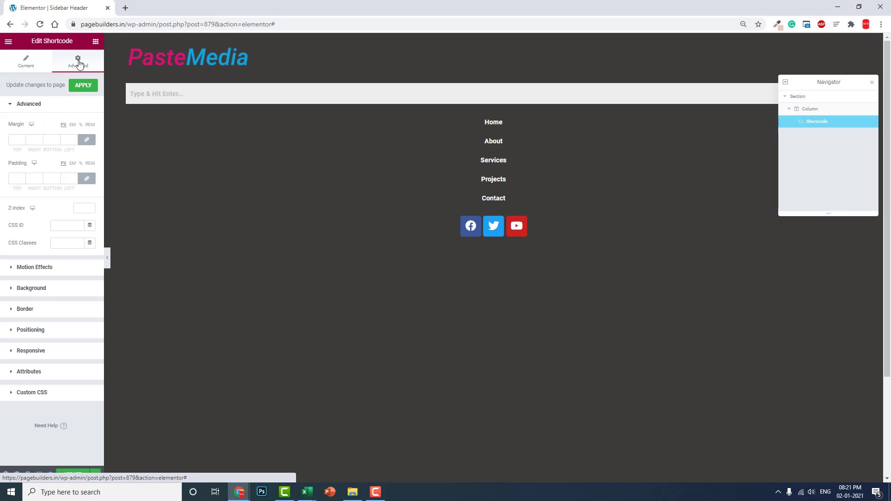
click(39, 331)
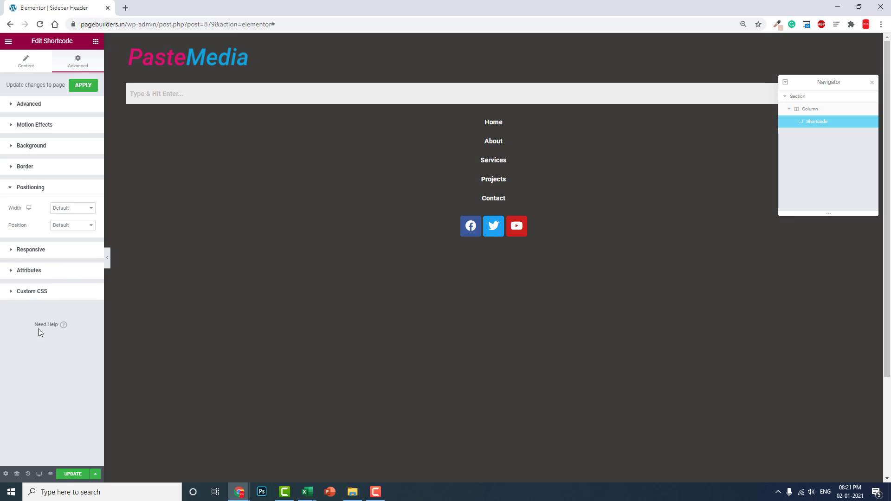
click(62, 226)
click(65, 247)
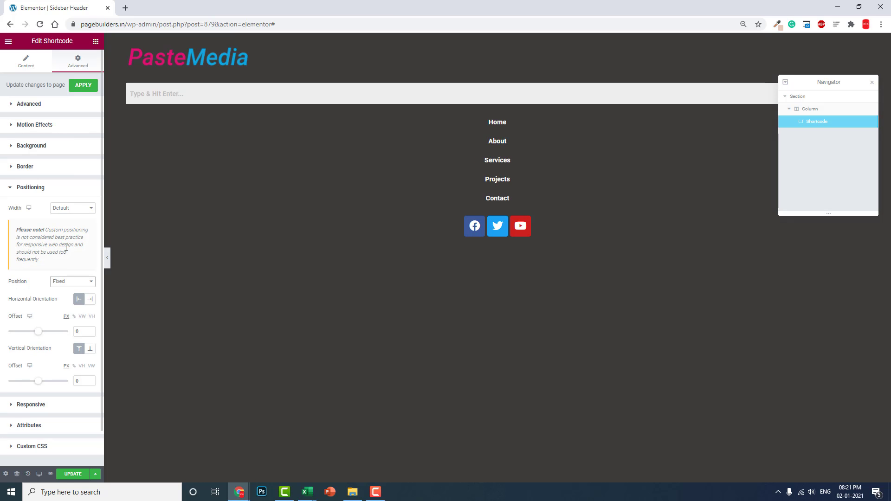
click(70, 208)
click(68, 236)
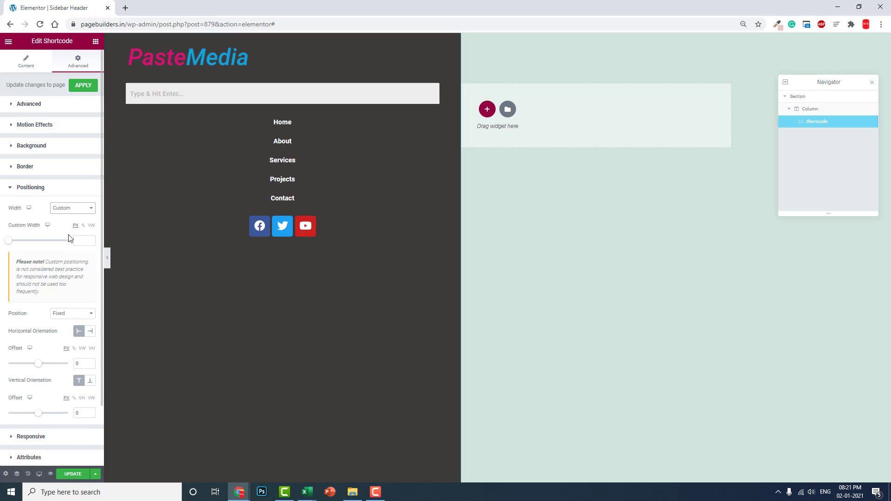
click(80, 239)
text(300)
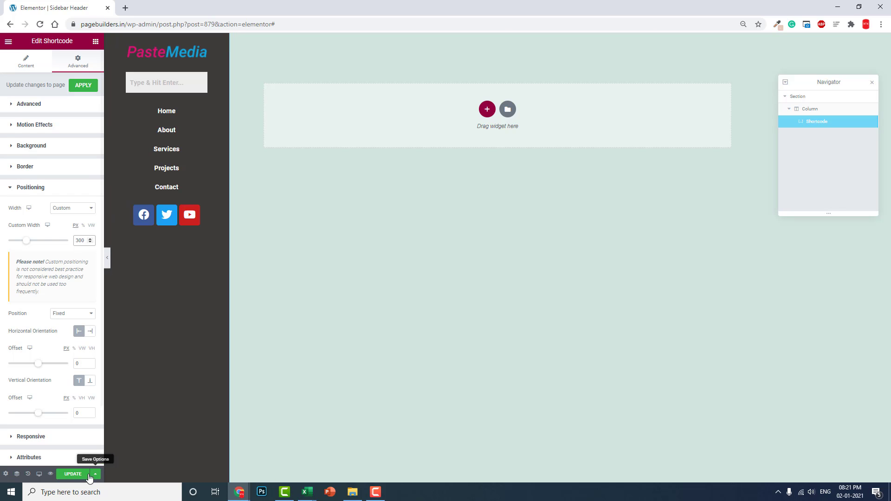
click(73, 474)
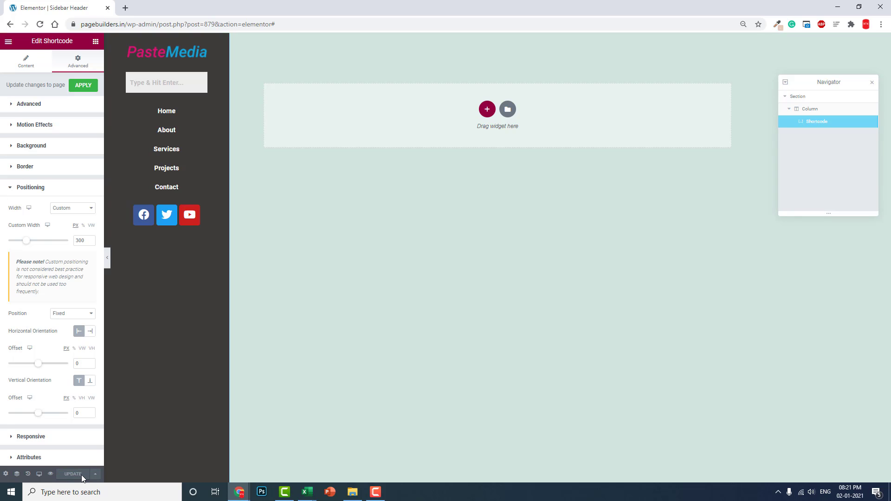
drag(124, 24, 81, 24)
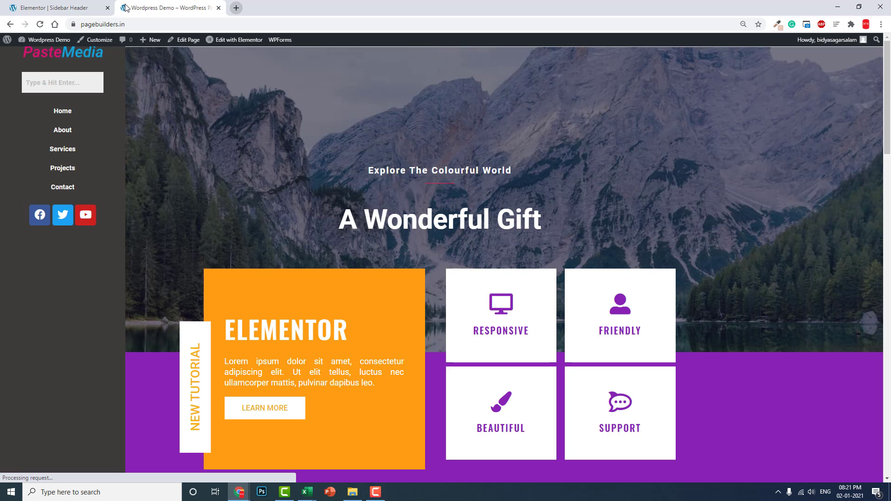
- Scroll the live home page down and back up to confirm the sidebar stays pinned
scroll(60, 112, down, 12)
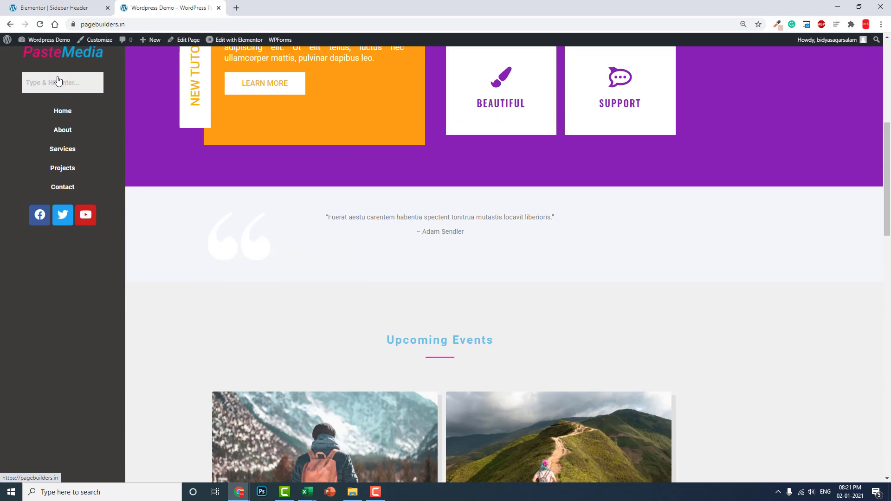
scroll(70, 95, down, 15)
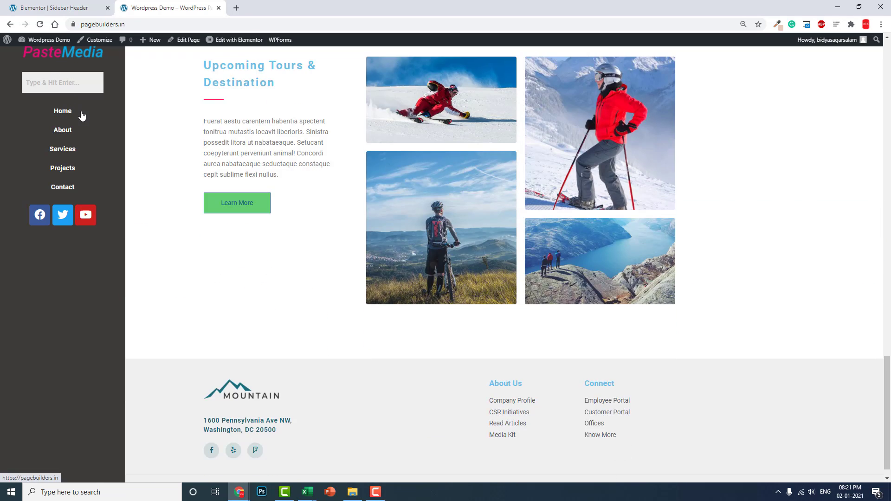
scroll(81, 116, up, 5)
scroll(86, 123, up, 5)
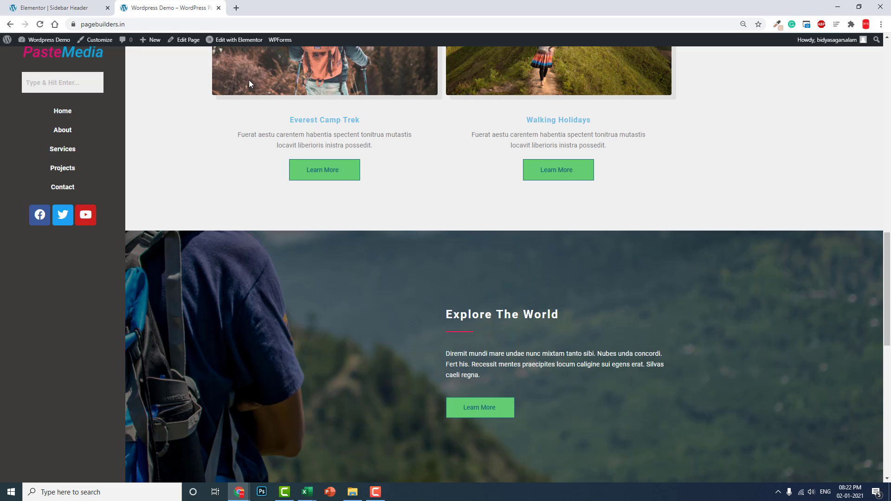
scroll(151, 109, up, 10)
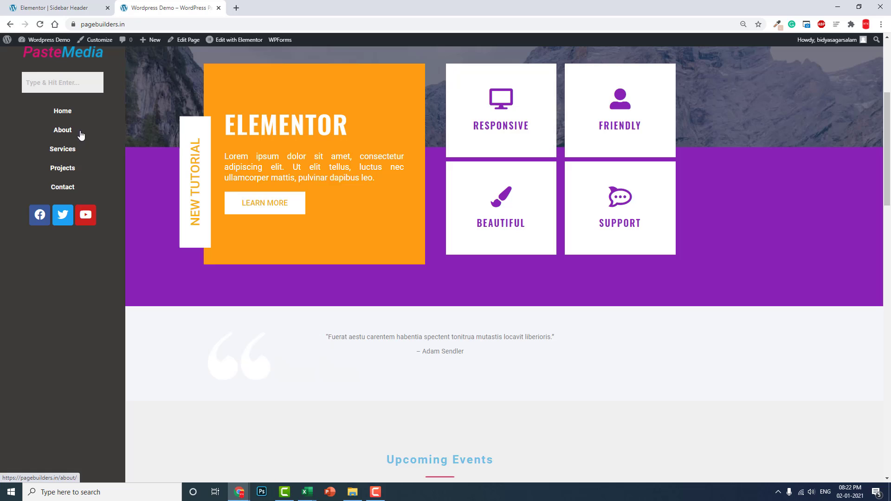
- Go to Appearance > Header Footer & Blocks in WordPress admin to list the templates
click(71, 6)
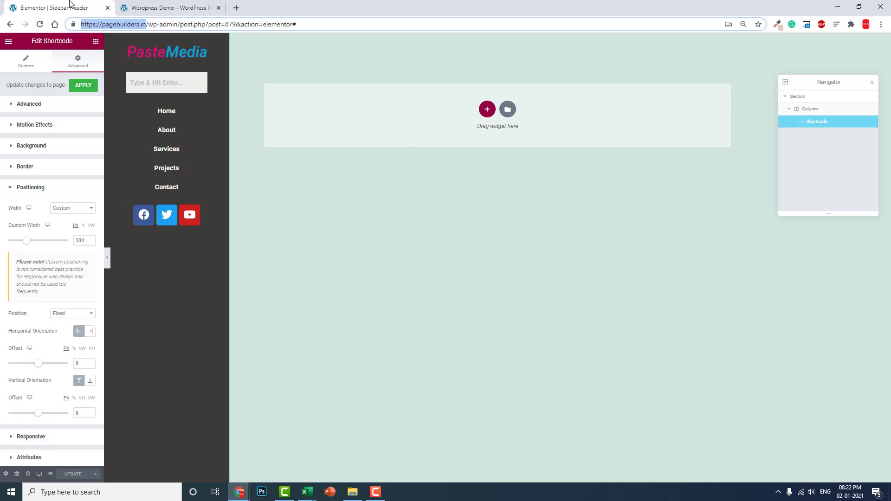
click(199, 7)
mouse_move(46, 40)
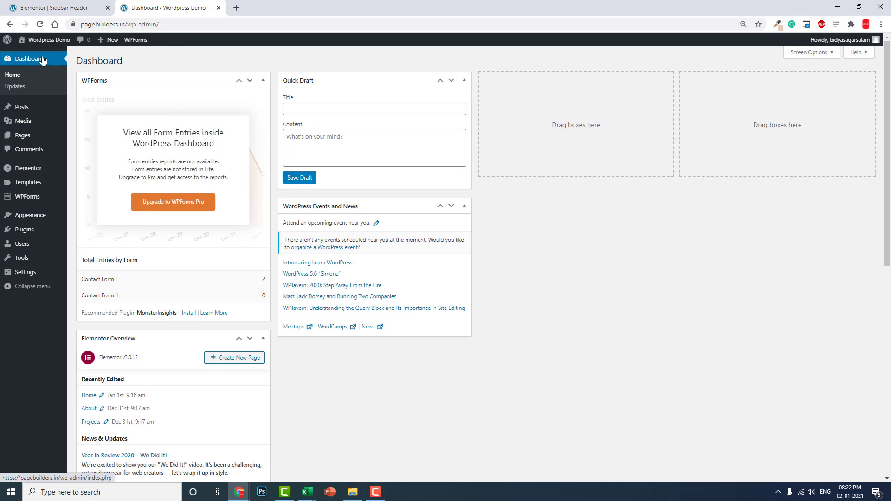
mouse_move(34, 183)
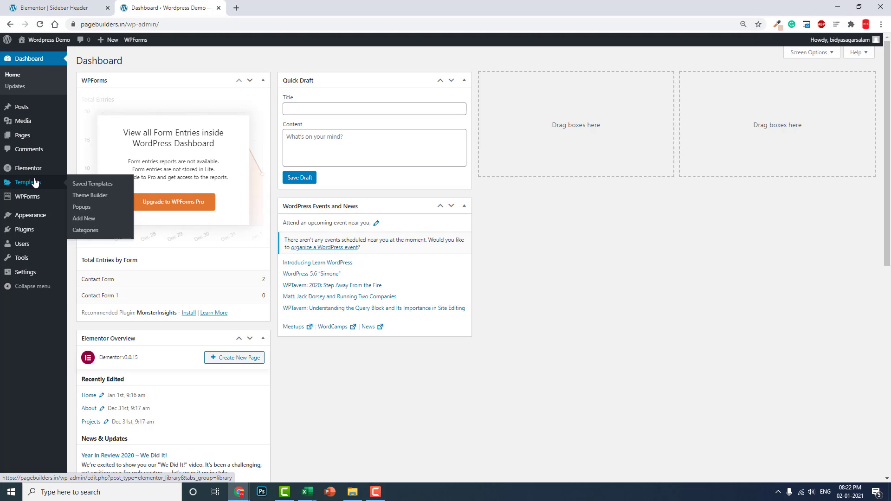
mouse_move(29, 217)
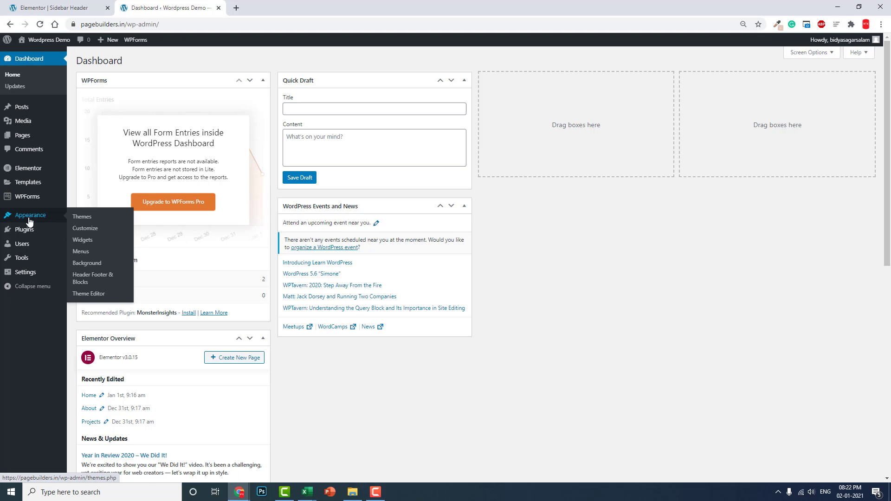
click(85, 282)
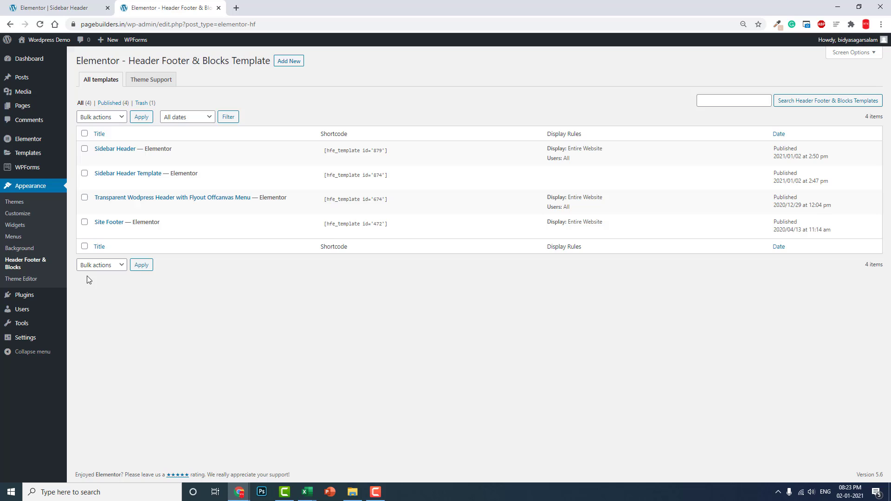
- Visit the live home page and scroll it to view the left-hand sidebar header
click(69, 43)
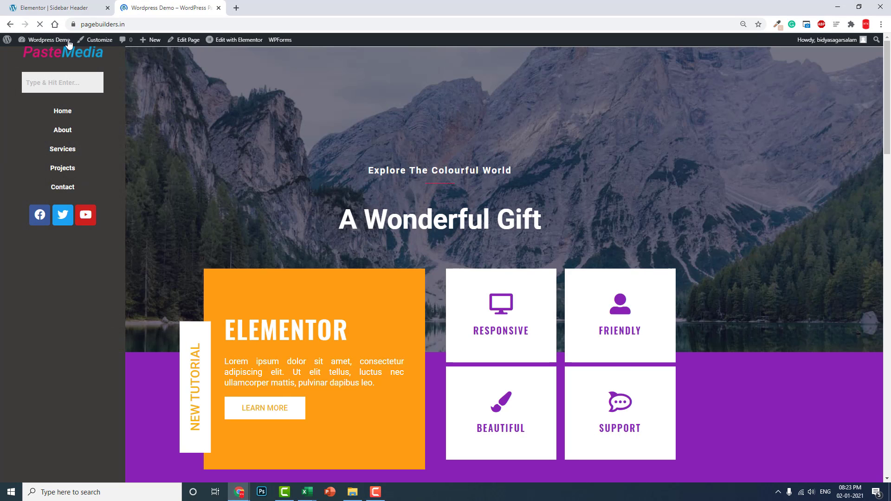
scroll(368, 84, down, 10)
scroll(171, 138, up, 4)
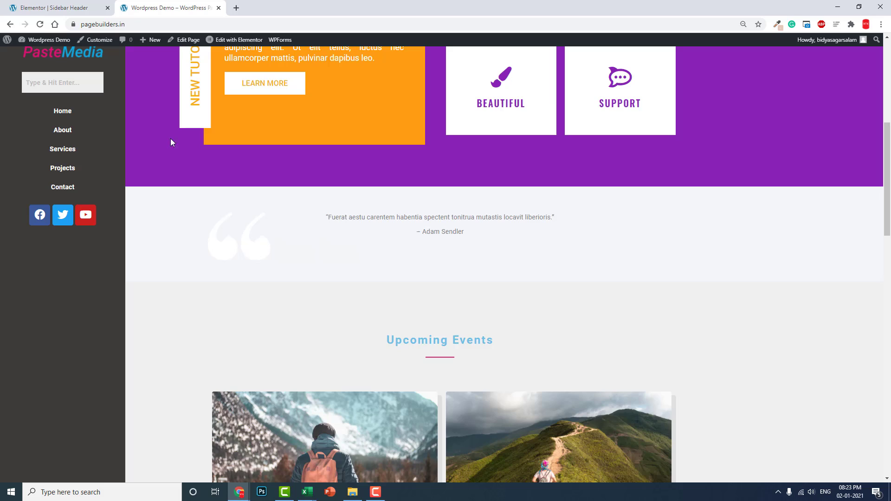
scroll(177, 148, up, 2)
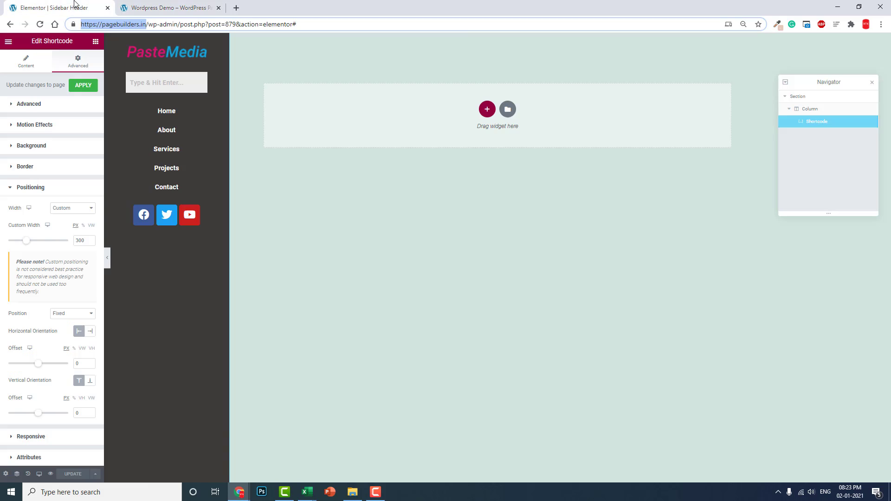
- Set the fixed shortcode widget's horizontal orientation to Right and update the template
click(75, 7)
click(90, 331)
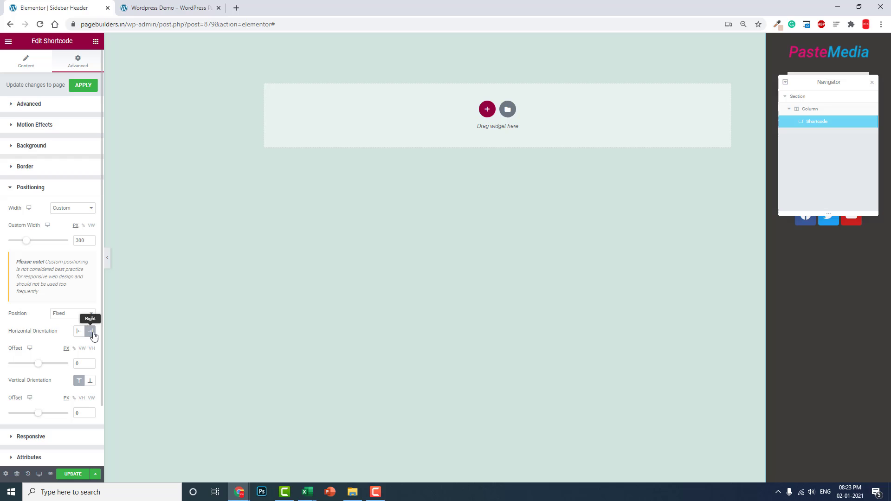
click(73, 475)
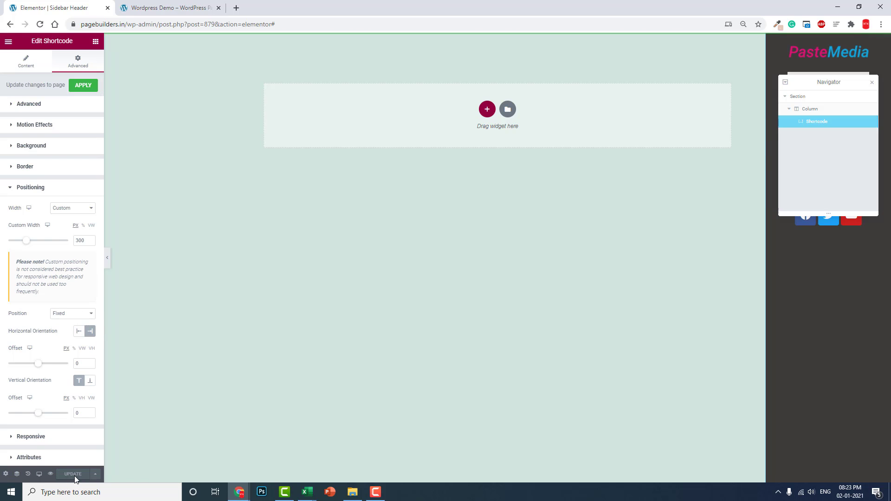
click(176, 7)
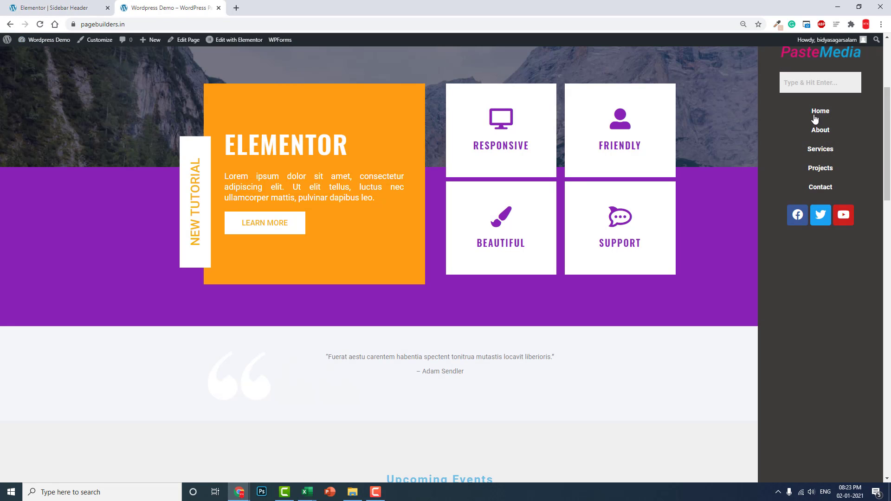
- Scroll the reloaded home page down and up to check the right-edge sidebar stays fixed
scroll(835, 129, down, 10)
scroll(835, 135, up, 12)
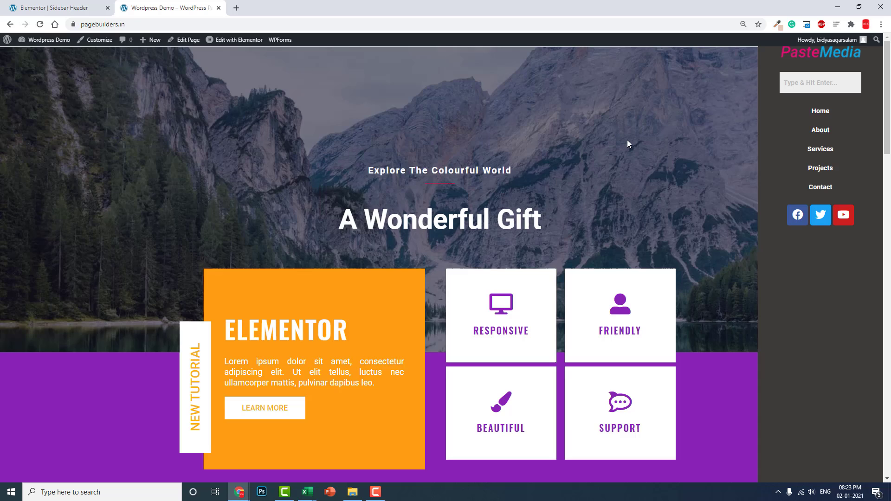
scroll(627, 140, down, 15)
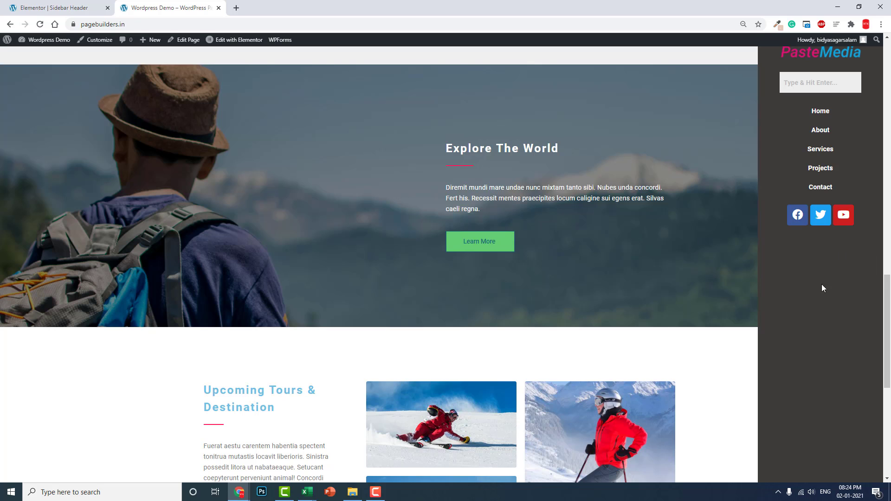
scroll(831, 297, down, 7)
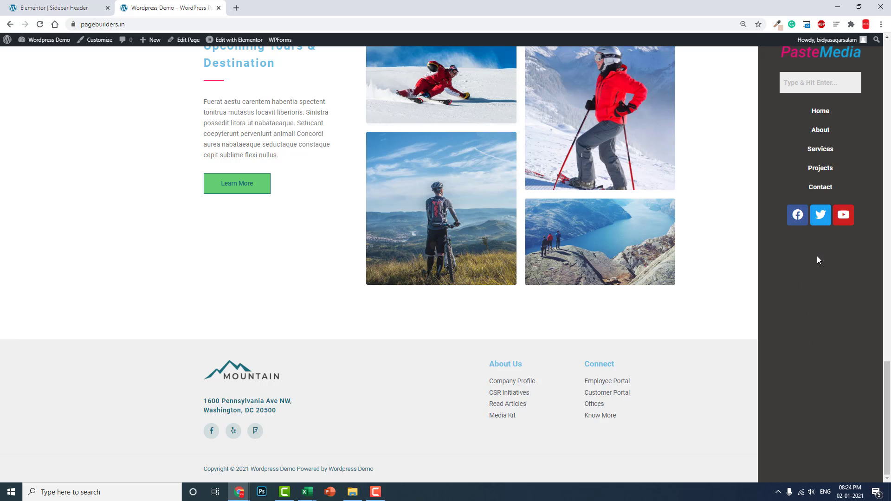
scroll(807, 255, up, 10)
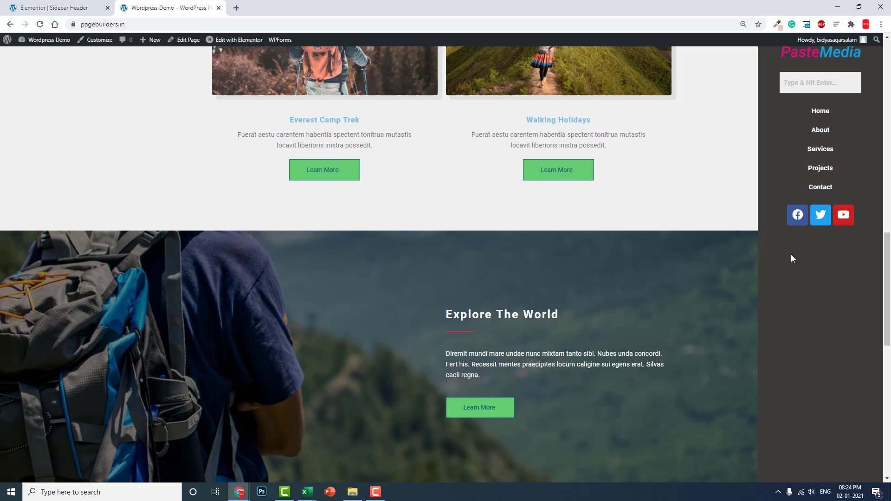
scroll(559, 219, up, 12)
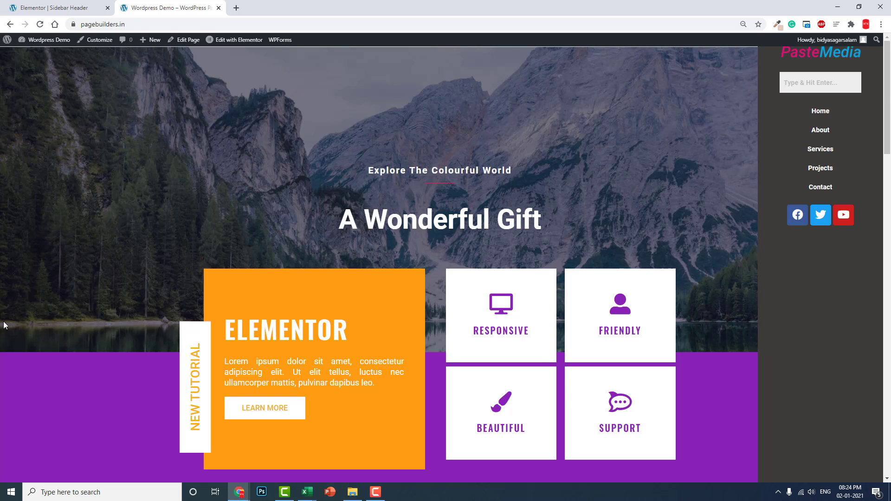
scroll(4, 325, down, 5)
scroll(4, 323, up, 2)
scroll(4, 325, up, 3)
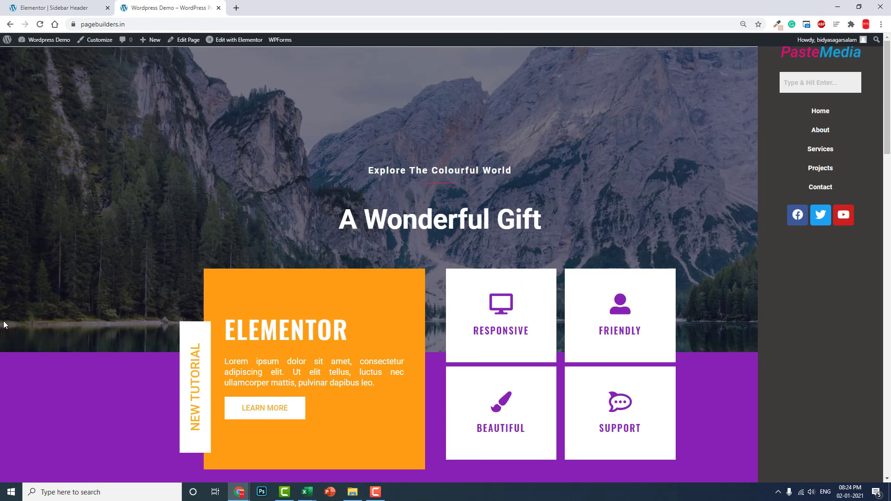